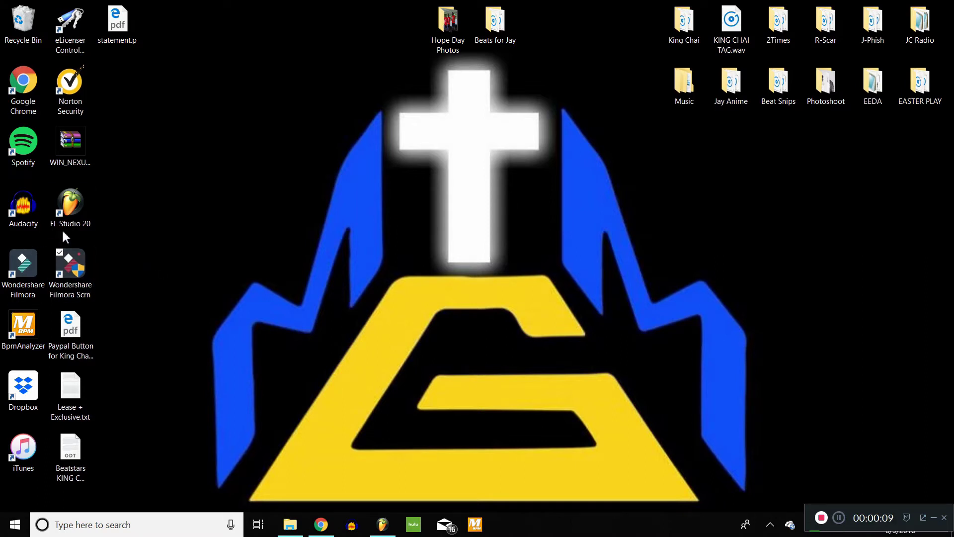
# Switch to FL Studio, open the mixer and inspect the Hook, Hook Ad Libs and Verse tracks.
pyautogui.doubleClick(63, 233)
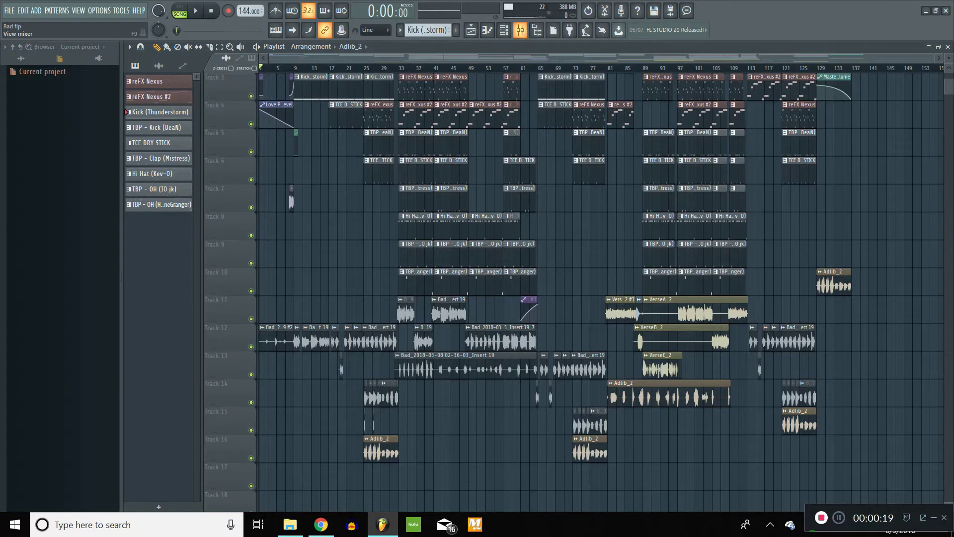
pyautogui.click(521, 30)
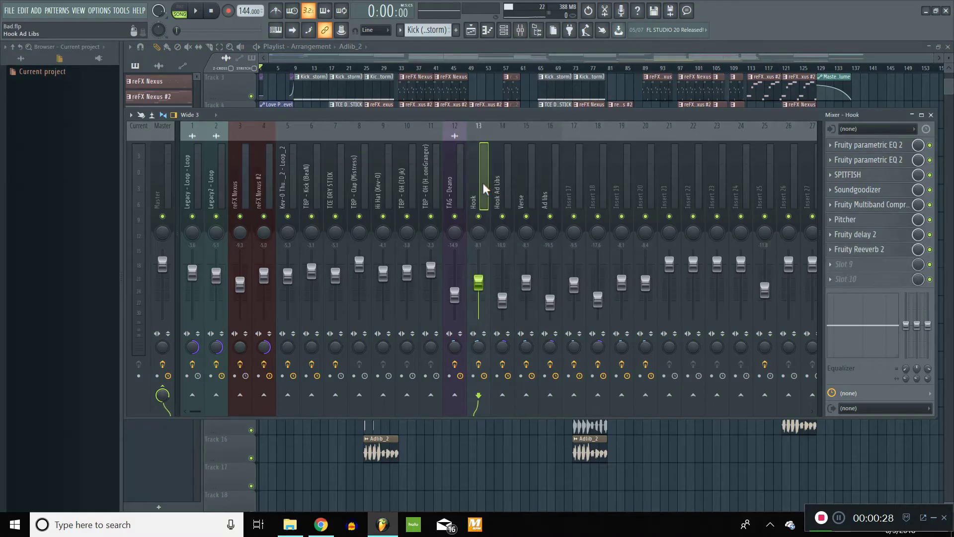
pyautogui.click(497, 187)
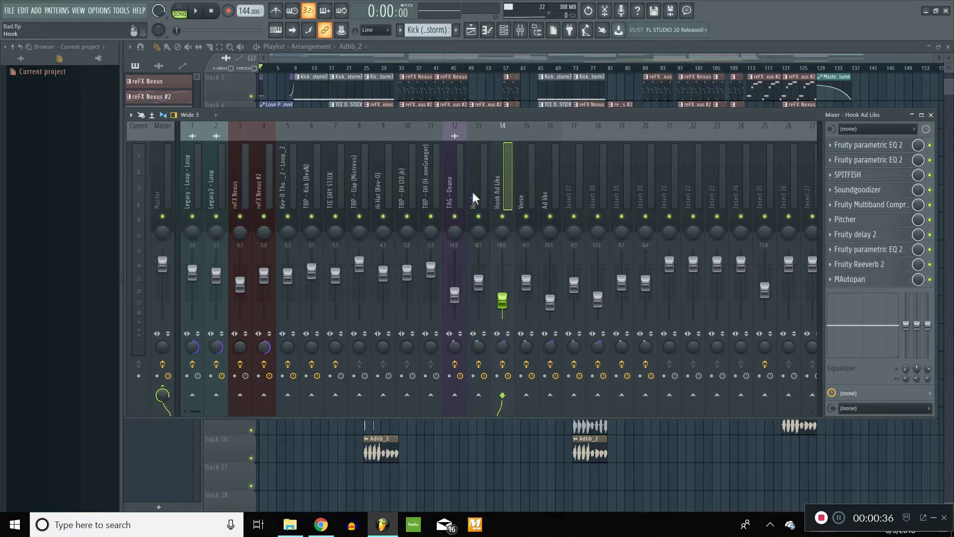
pyautogui.click(480, 187)
pyautogui.click(533, 200)
pyautogui.click(577, 196)
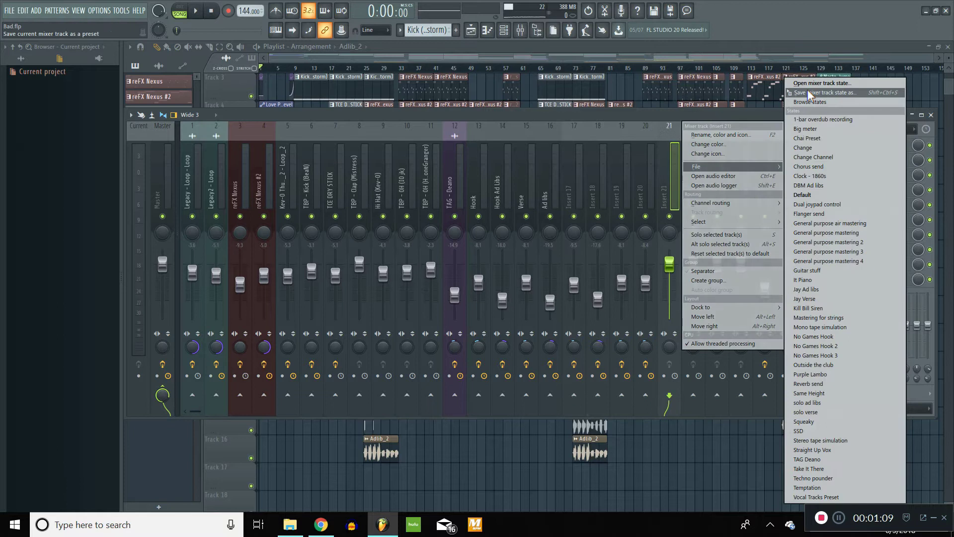
pyautogui.click(642, 168)
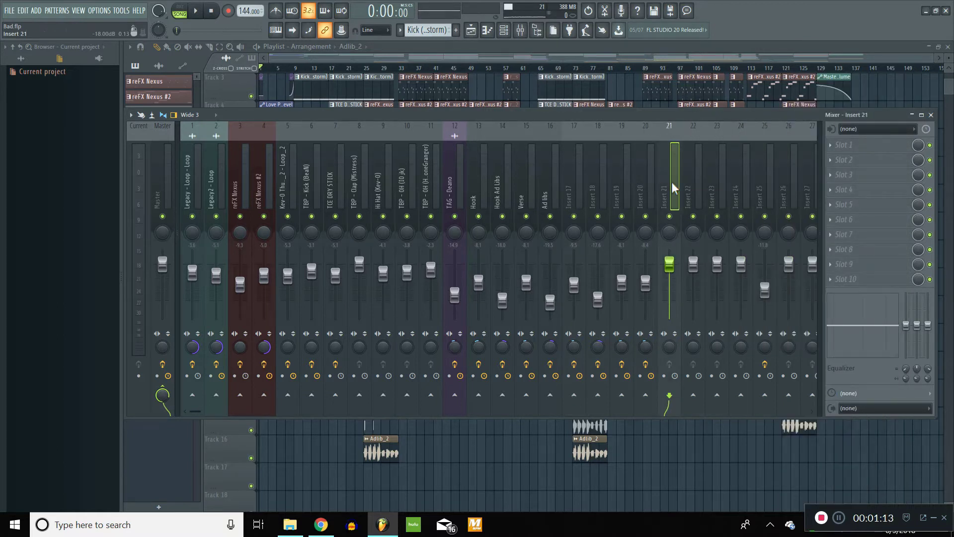
# Compare the Hook track's effect chain with the empty Insert 24 and Insert 21 mixer tracks.
pyautogui.click(458, 179)
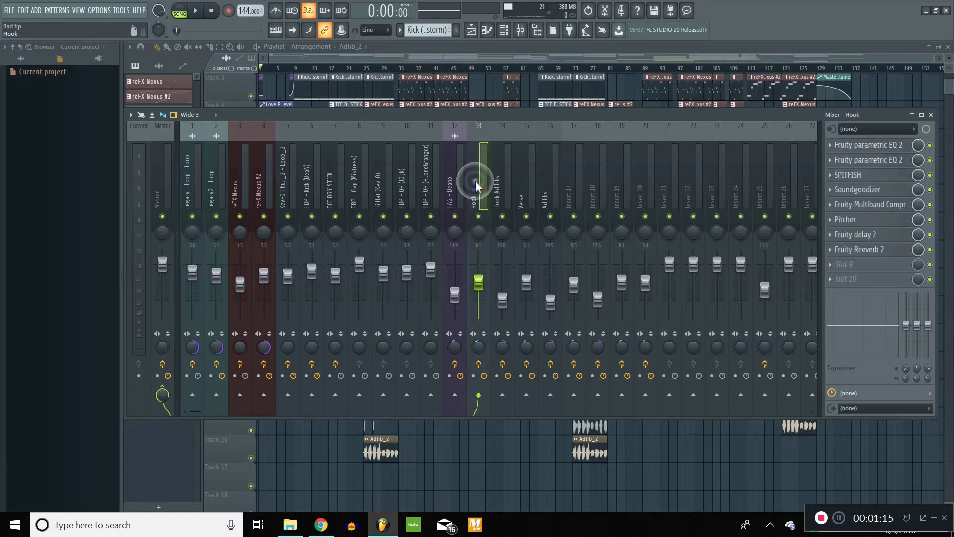
pyautogui.click(621, 179)
pyautogui.click(744, 179)
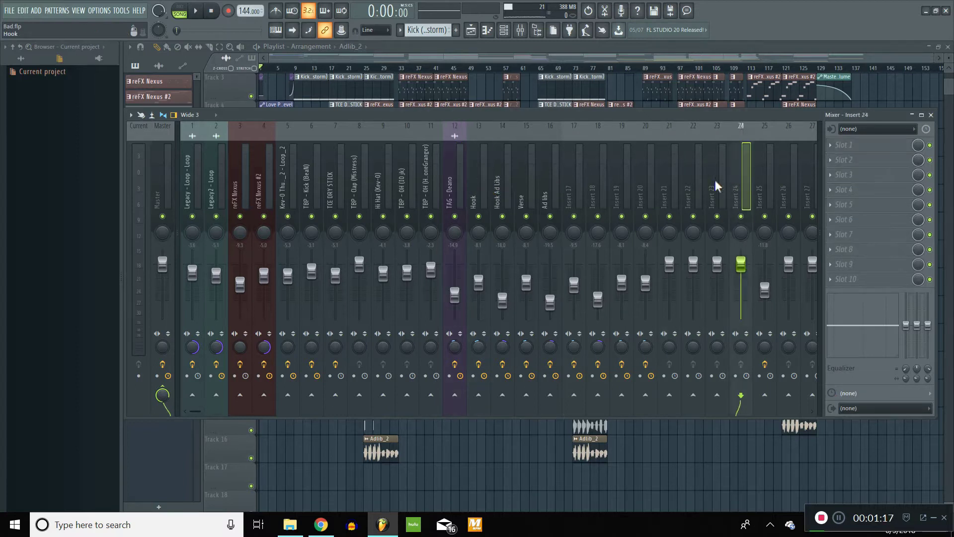
pyautogui.click(671, 181)
pyautogui.rightClick(671, 179)
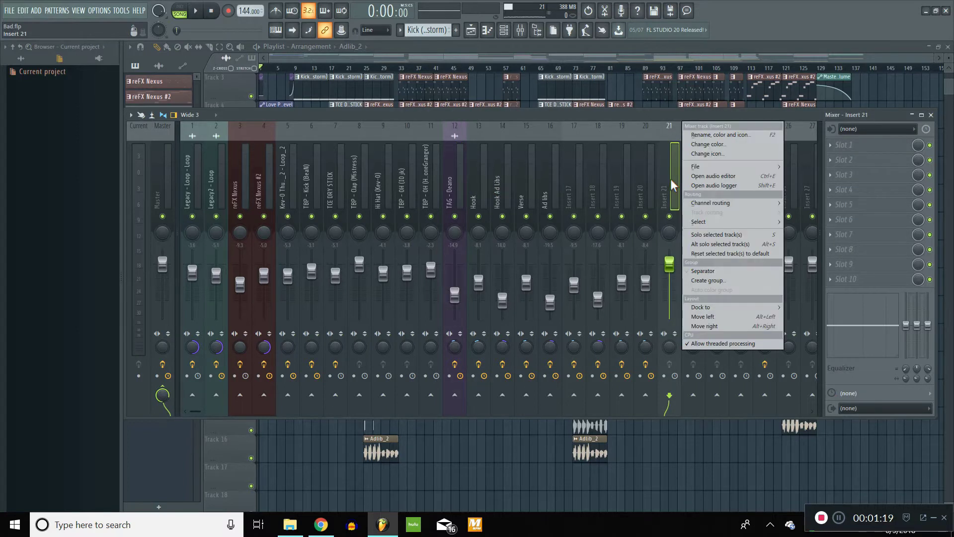
pyautogui.click(717, 181)
# Copy the empty Insert 21 mixer track state onto the Hook track to clear its name, level and effects.
pyautogui.hscroll(8, 732, 181)
pyautogui.moveTo(508, 183); pyautogui.dragTo(673, 175)
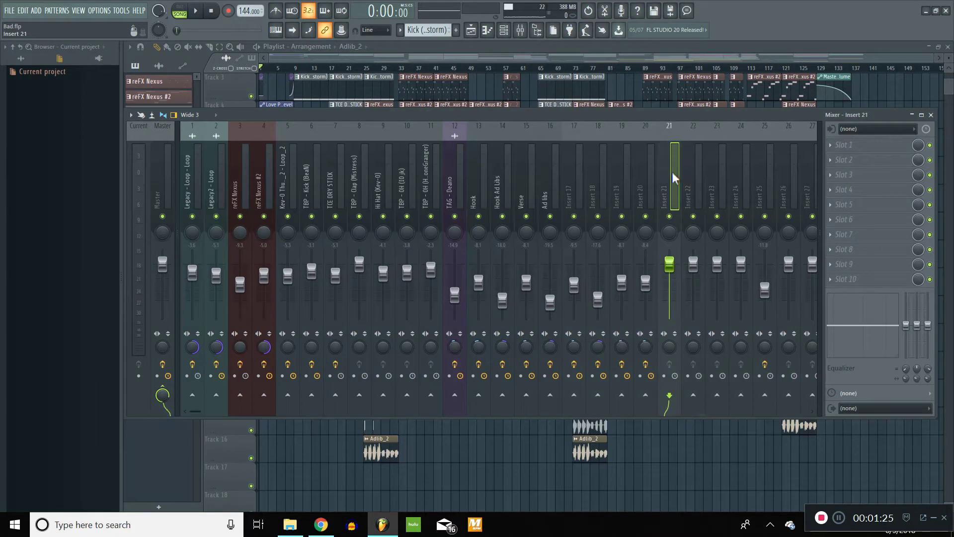
pyautogui.rightClick(670, 172)
pyautogui.moveTo(741, 167)
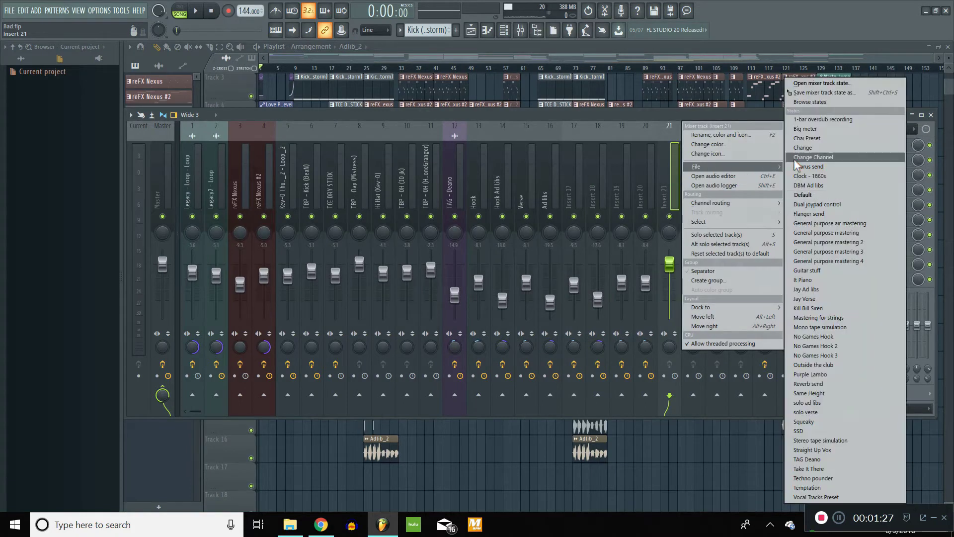
pyautogui.click(825, 95)
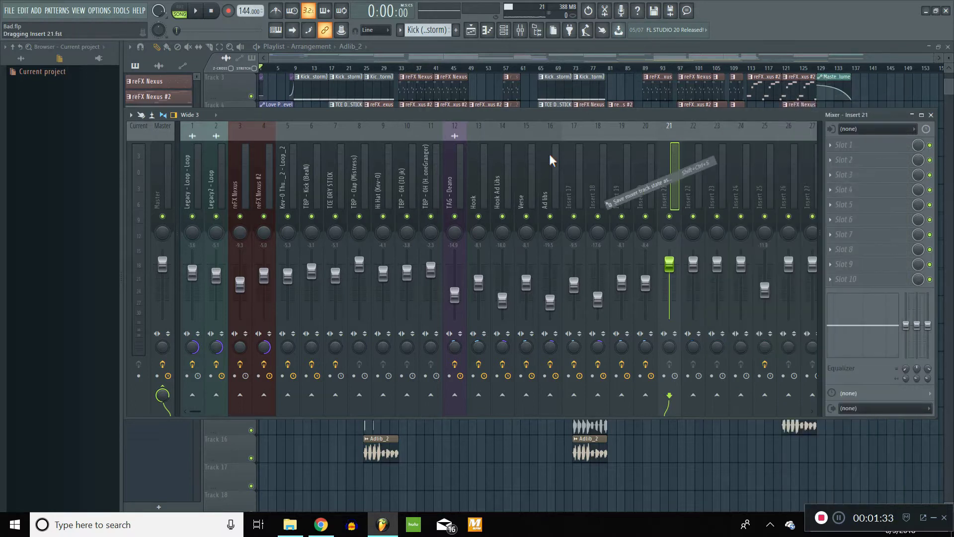
pyautogui.click(485, 172)
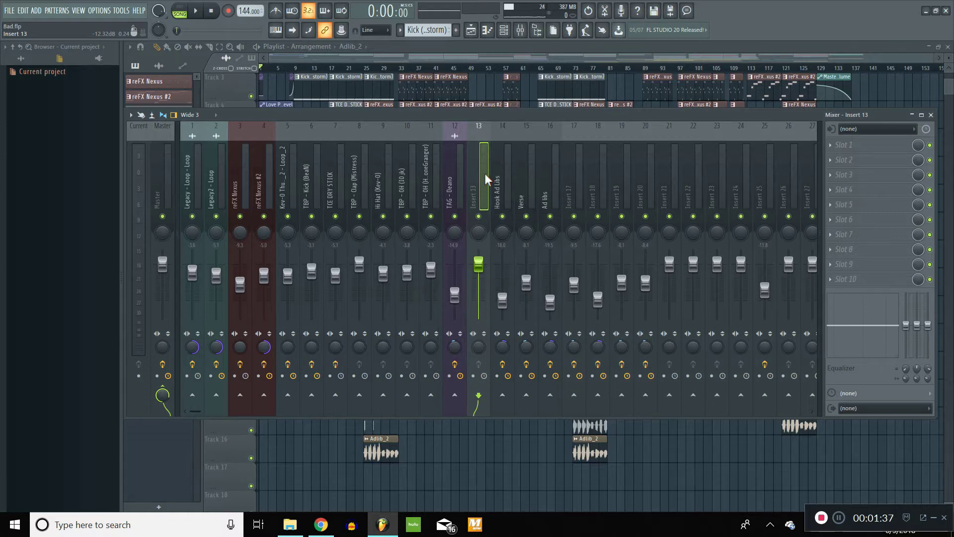
# Apply the blank mixer track state to the Hook Ad Libs, Verse and Ad libs tracks, and select Insert 13.
pyautogui.rightClick(486, 173)
pyautogui.moveTo(545, 165)
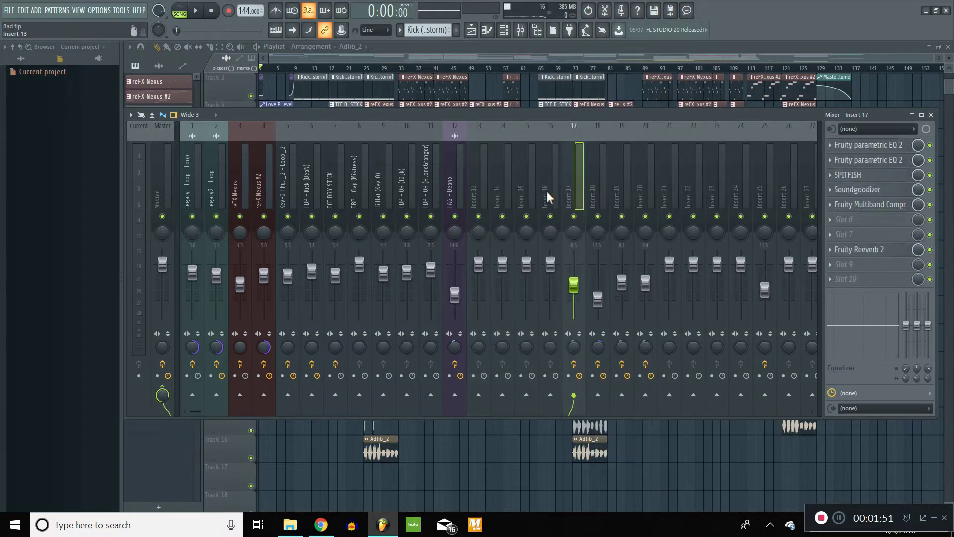
pyautogui.moveTo(546, 189); pyautogui.dragTo(481, 188)
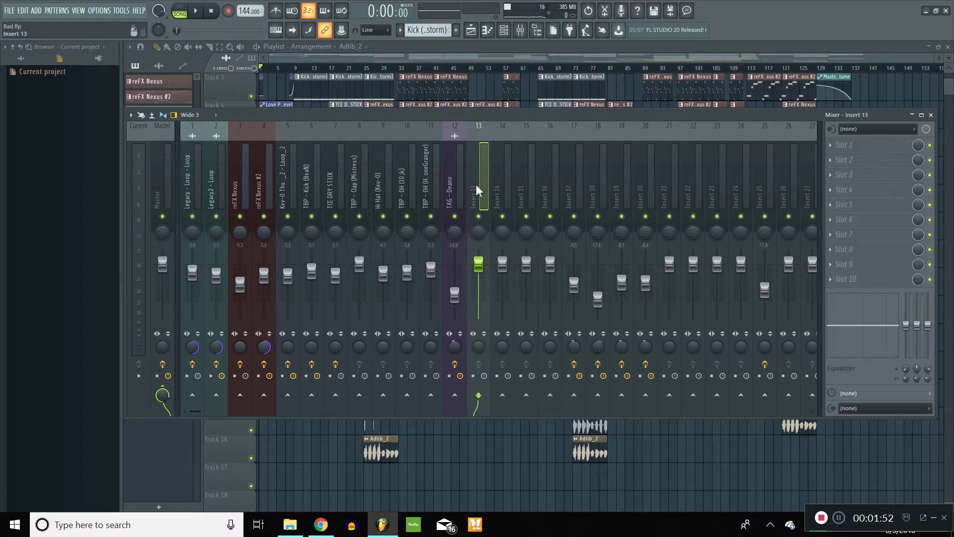
# Play the song and try lowering the faders of mixer Inserts 13 to 16 by about 4 dB.
pyautogui.click(352, 52)
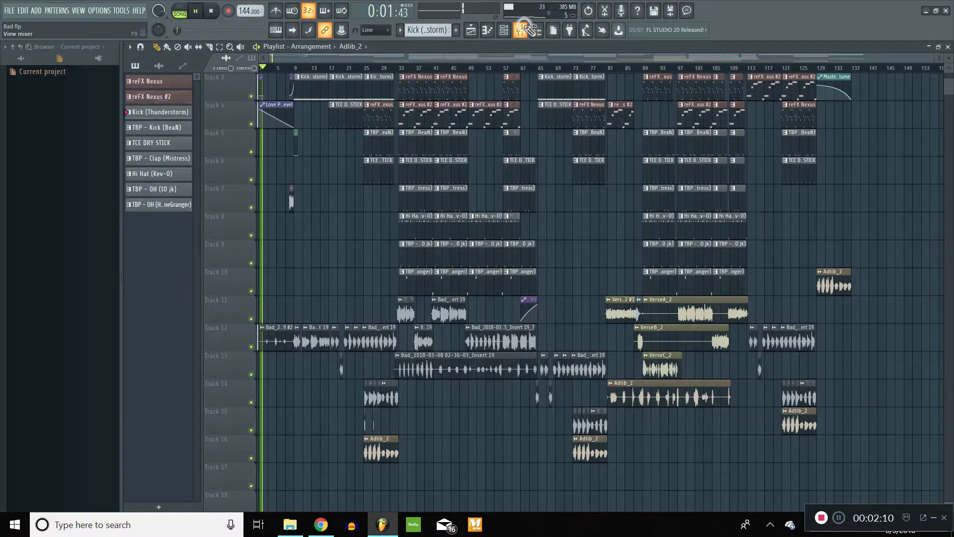
pyautogui.press('F9')
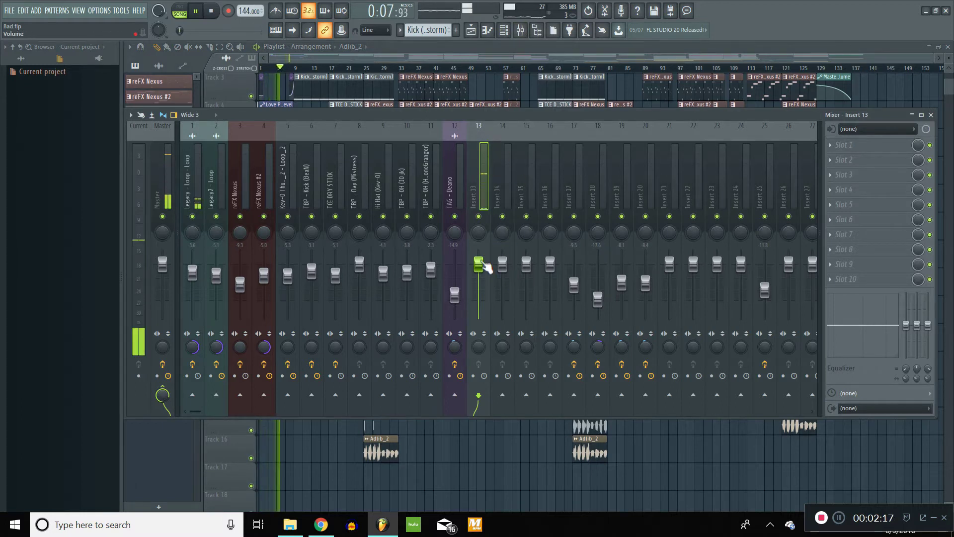
pyautogui.moveTo(477, 265); pyautogui.dragTo(555, 274)
pyautogui.moveTo(478, 273); pyautogui.dragTo(487, 281)
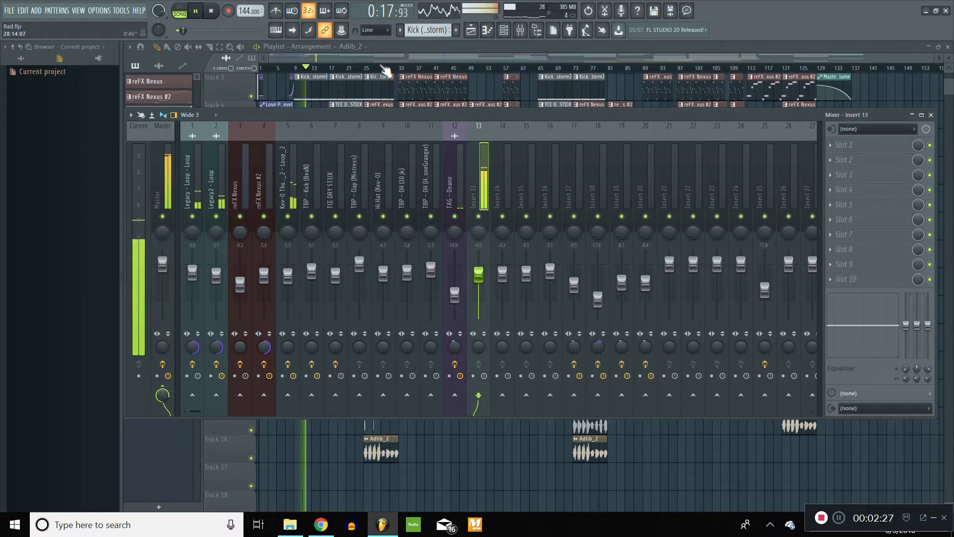
pyautogui.click(382, 64)
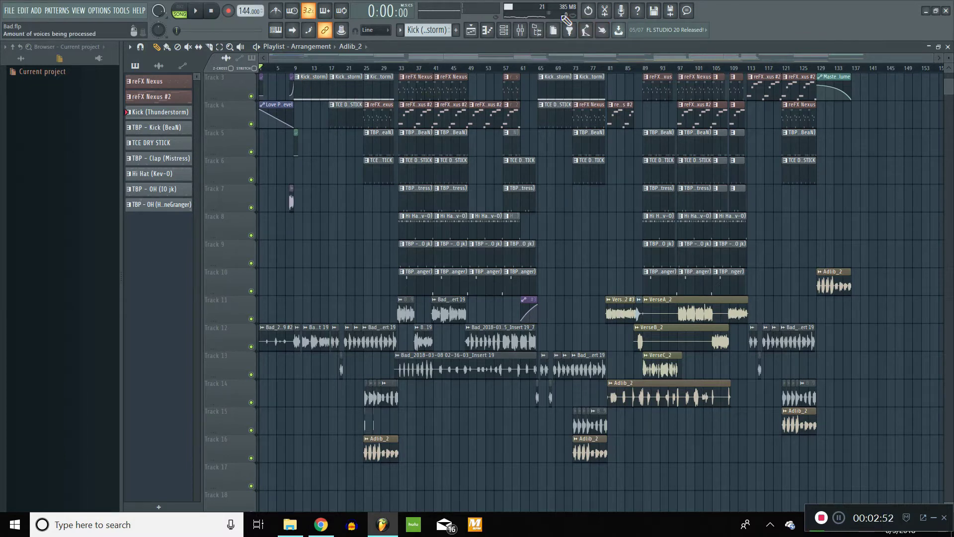
pyautogui.click(503, 29)
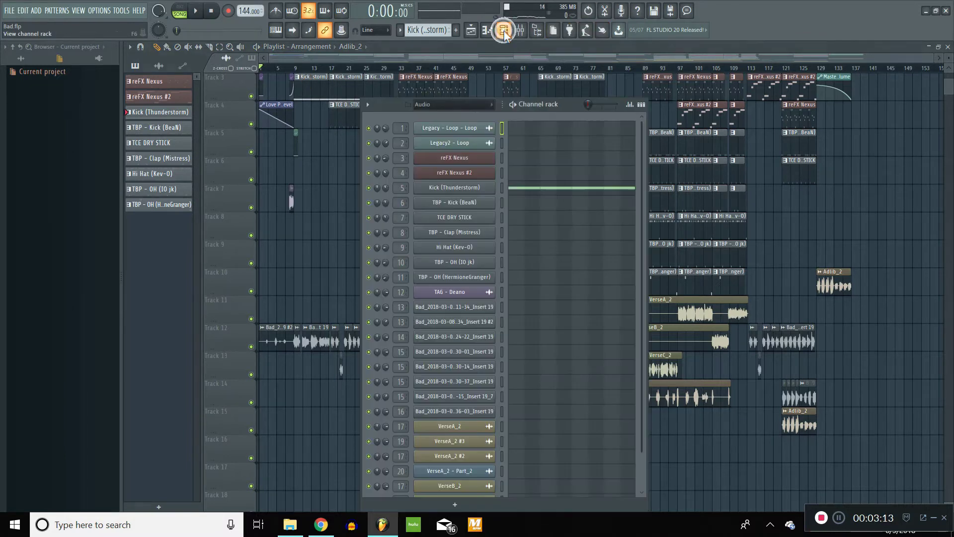
pyautogui.scroll(-2, 545, 286)
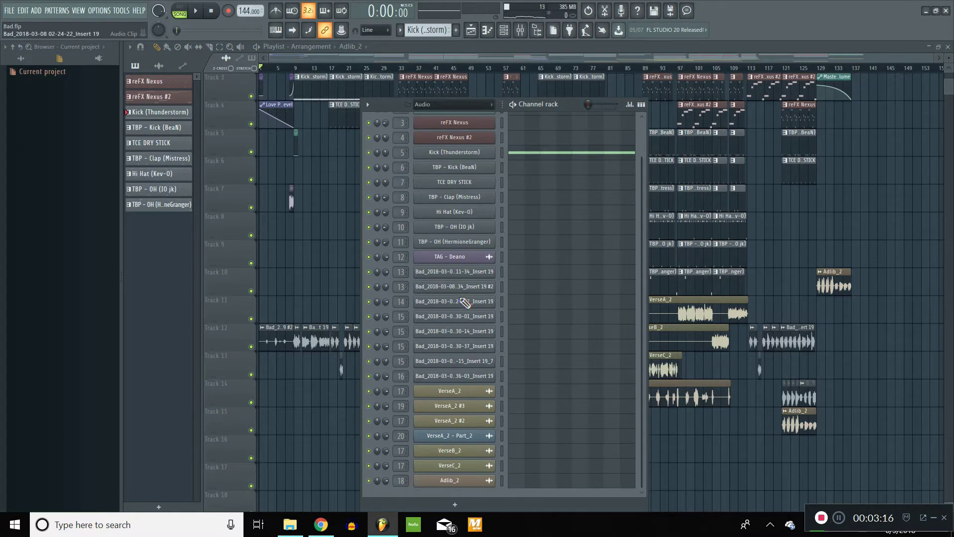
pyautogui.click(461, 277)
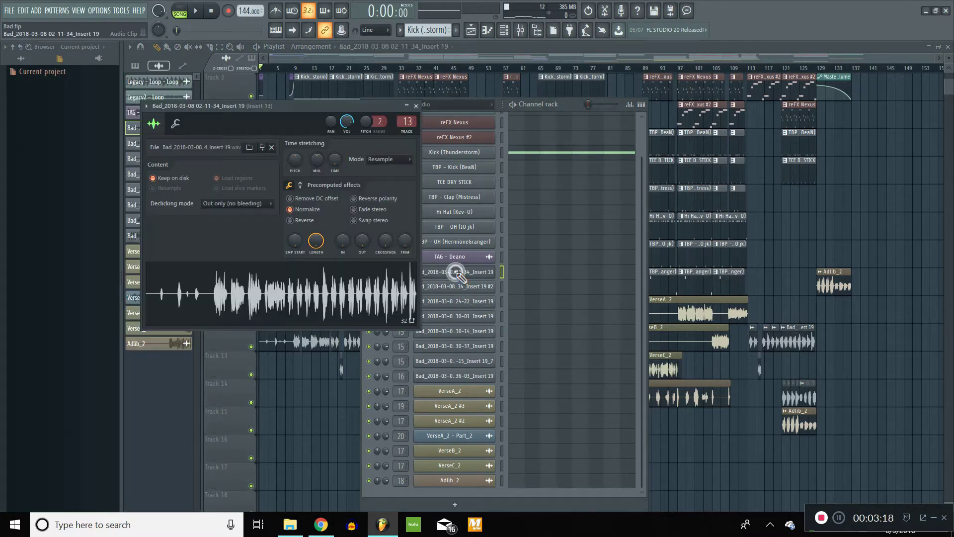
pyautogui.click(453, 273)
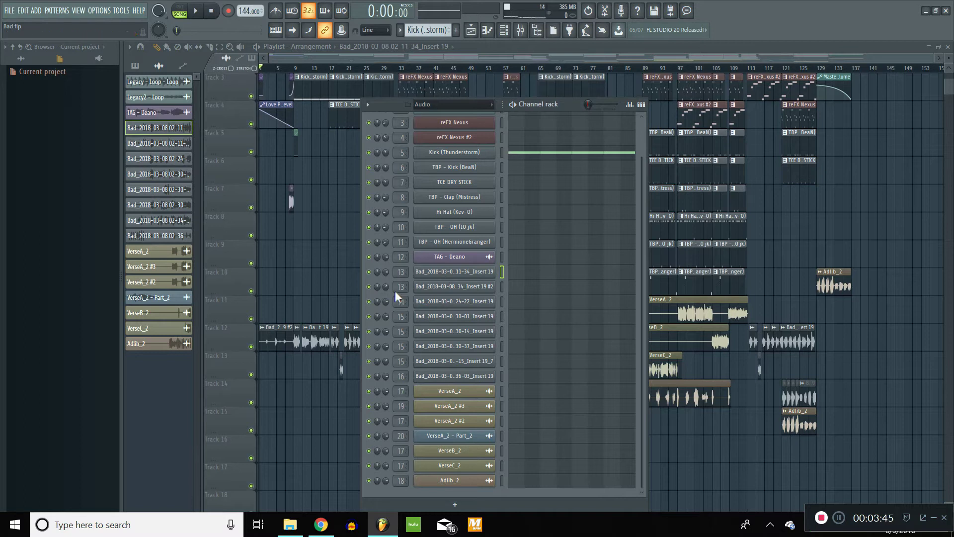
# Select the first recorded vocal channel in the channel rack and link it to mixer Insert 13.
pyautogui.click(398, 272)
pyautogui.click(502, 283)
pyautogui.click(502, 271)
pyautogui.click(520, 29)
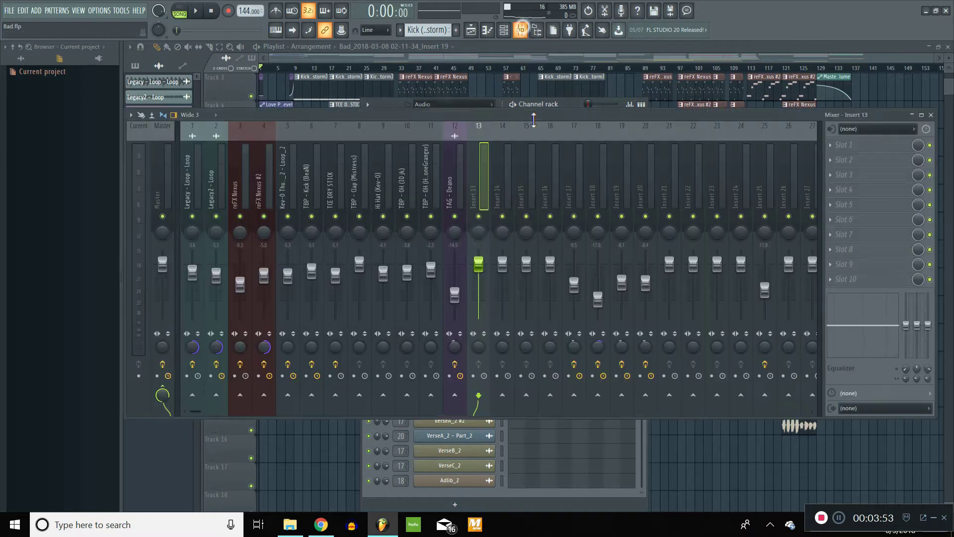
pyautogui.click(529, 189)
pyautogui.click(485, 181)
pyautogui.hotkey('ctrl', 'l')
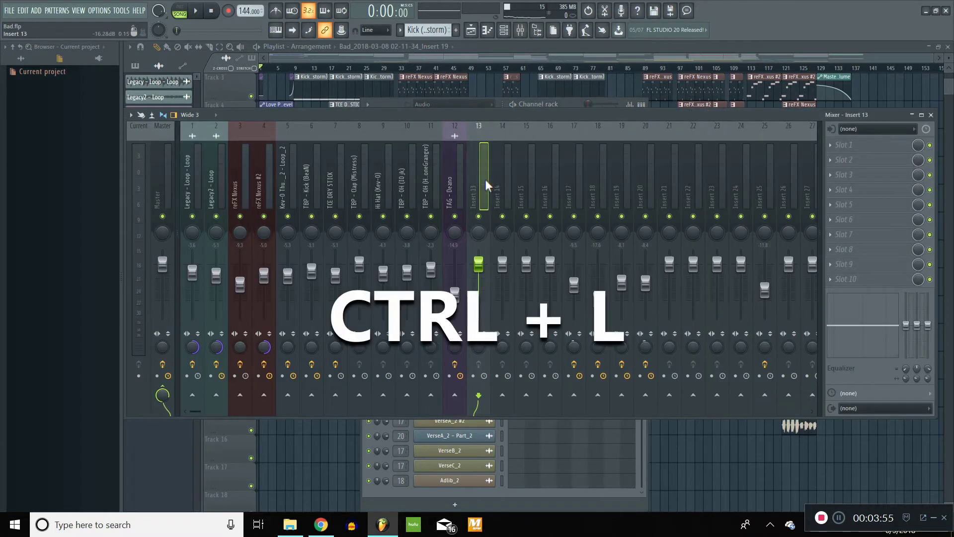
# Rename mixer Insert 13 to Hook.
pyautogui.rightClick(486, 180)
pyautogui.click(596, 210)
pyautogui.write('Hook')
pyautogui.press('Return')
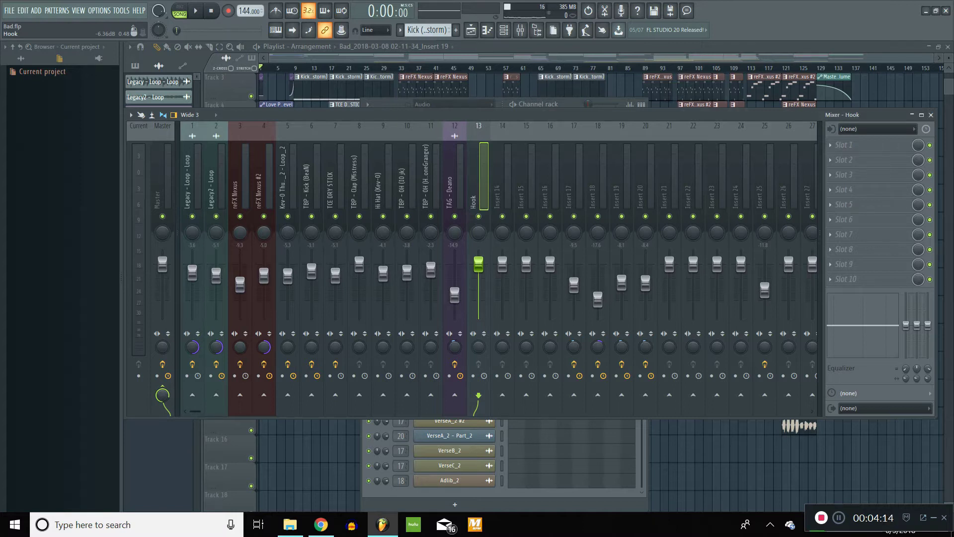
# Load Fruity parametric EQ 2 in the Hook track's first effect slot and try its 40Hz + 18kHz cut and 40Hz cut presets.
pyautogui.click(848, 144)
pyautogui.click(723, 336)
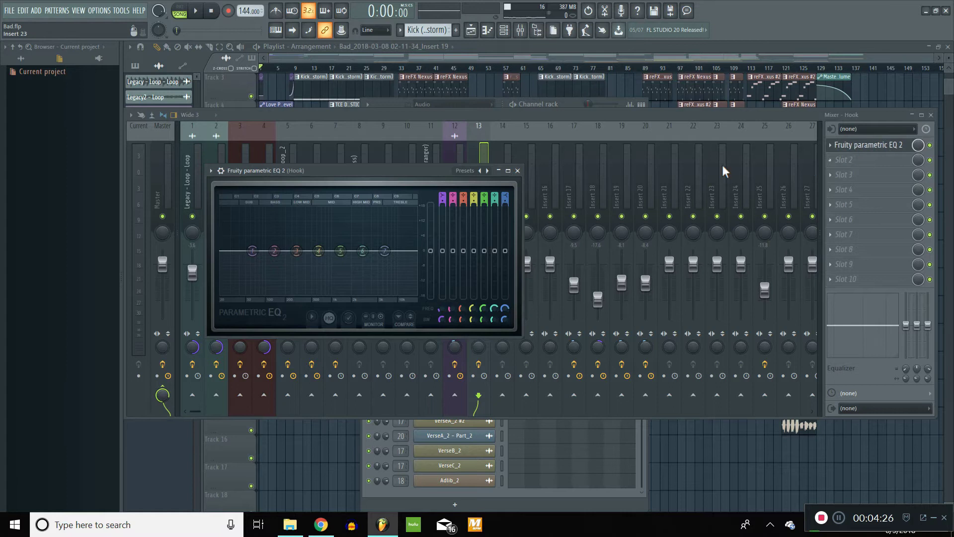
pyautogui.click(465, 171)
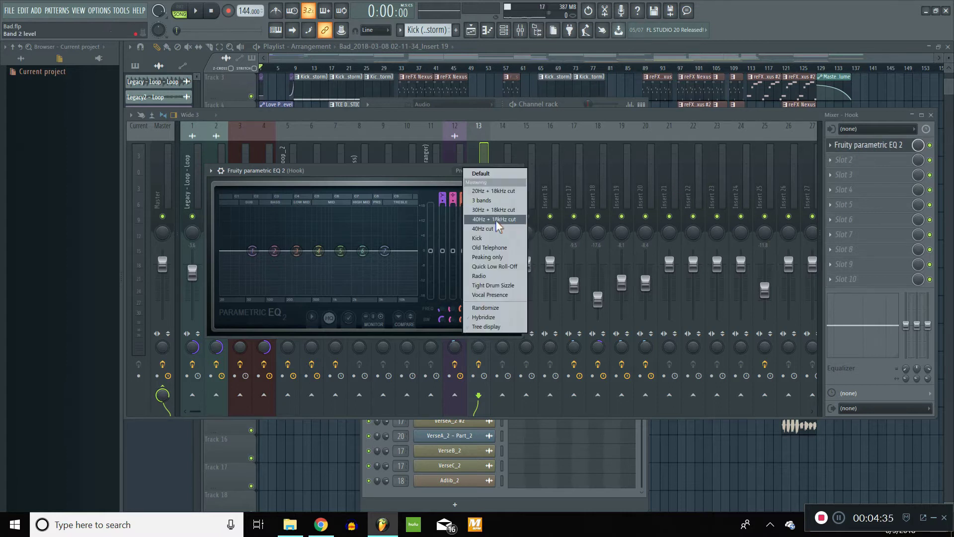
pyautogui.click(496, 221)
pyautogui.click(457, 169)
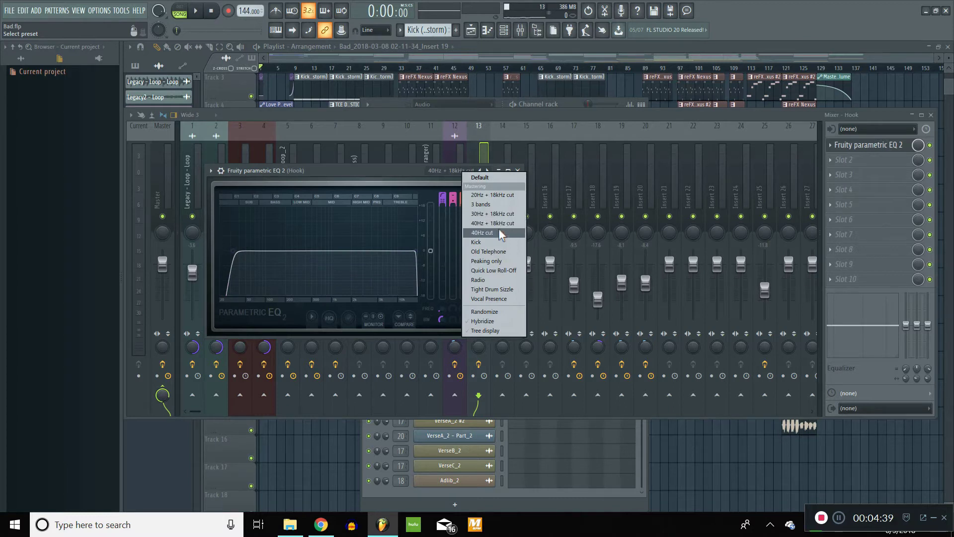
pyautogui.click(501, 235)
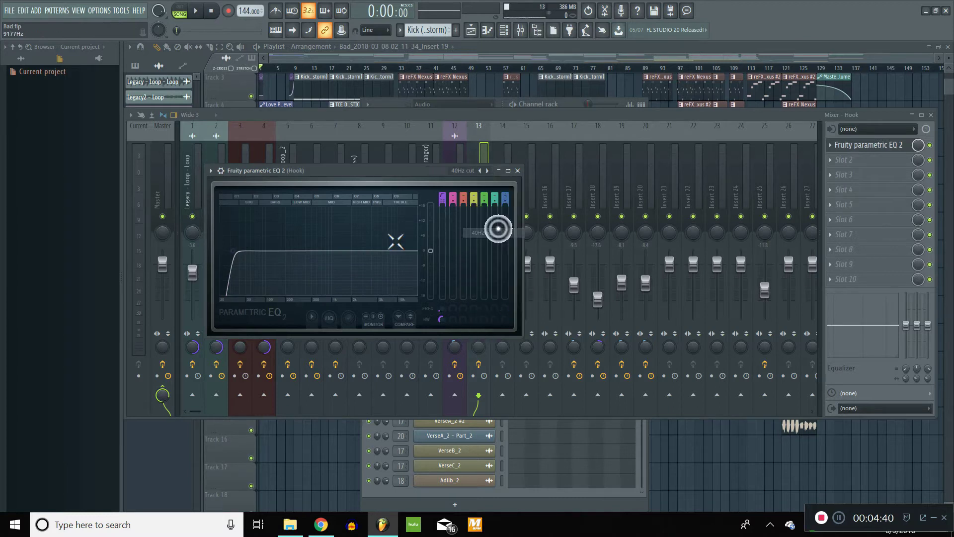
# Apply the 40Hz + 18kHz cut preset to the Hook EQ and raise the frequency of its band 1 high pass.
pyautogui.click(462, 171)
pyautogui.click(491, 220)
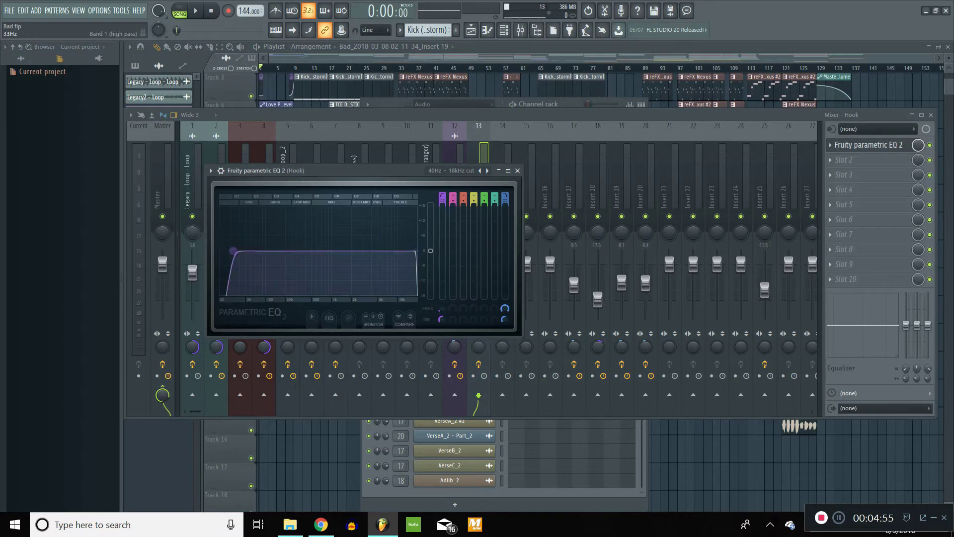
pyautogui.moveTo(233, 251); pyautogui.dragTo(265, 251)
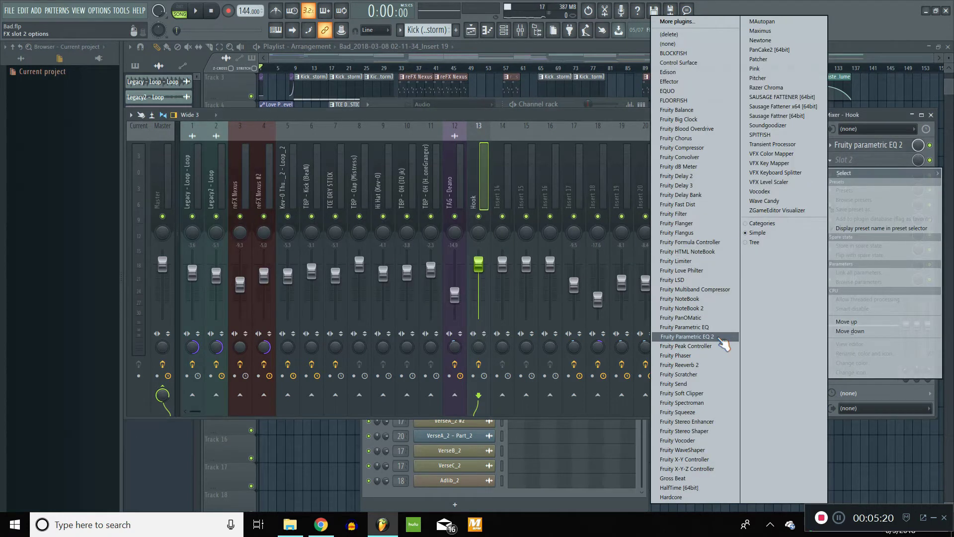
# Load a second Fruity parametric EQ 2 on the Hook track with the Vocal Presence preset and flatten its band 6 treble boost.
pyautogui.click(721, 338)
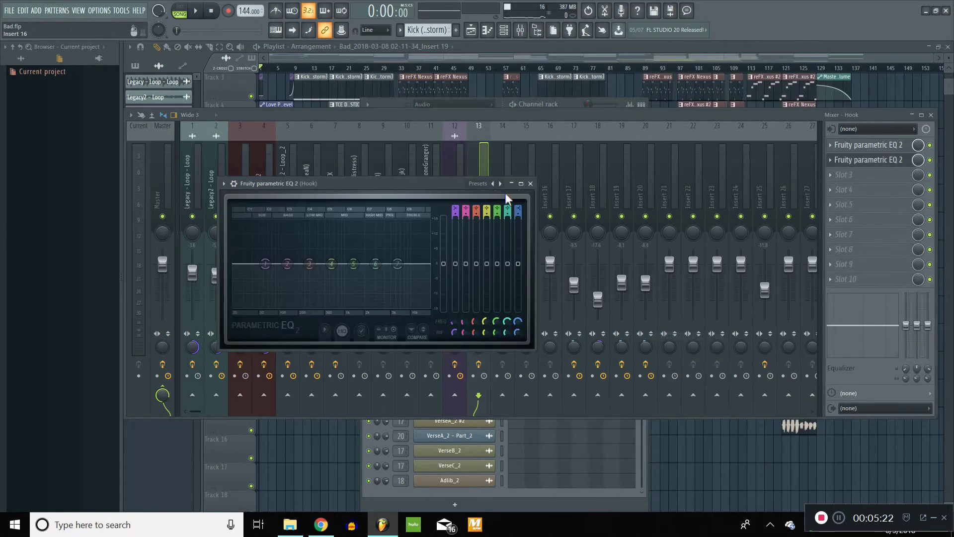
pyautogui.click(478, 184)
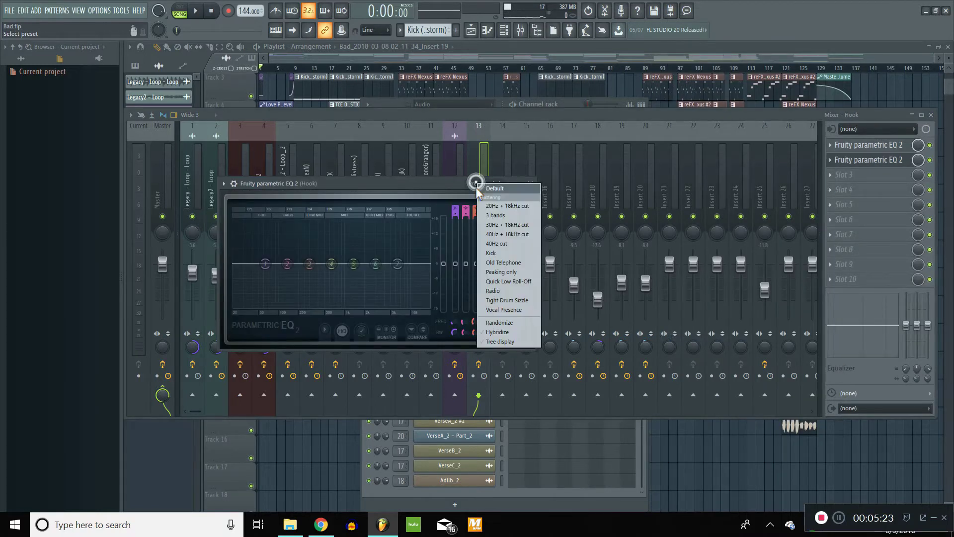
pyautogui.click(505, 309)
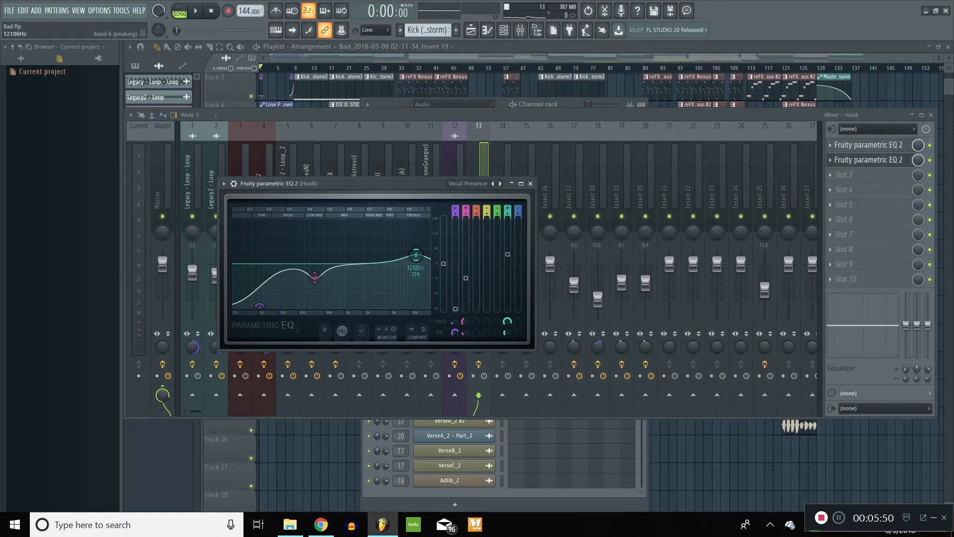
pyautogui.moveTo(416, 255)
pyautogui.mouseDown()
pyautogui.moveTo(432, 268)
pyautogui.moveTo(409, 267)
pyautogui.mouseUp()
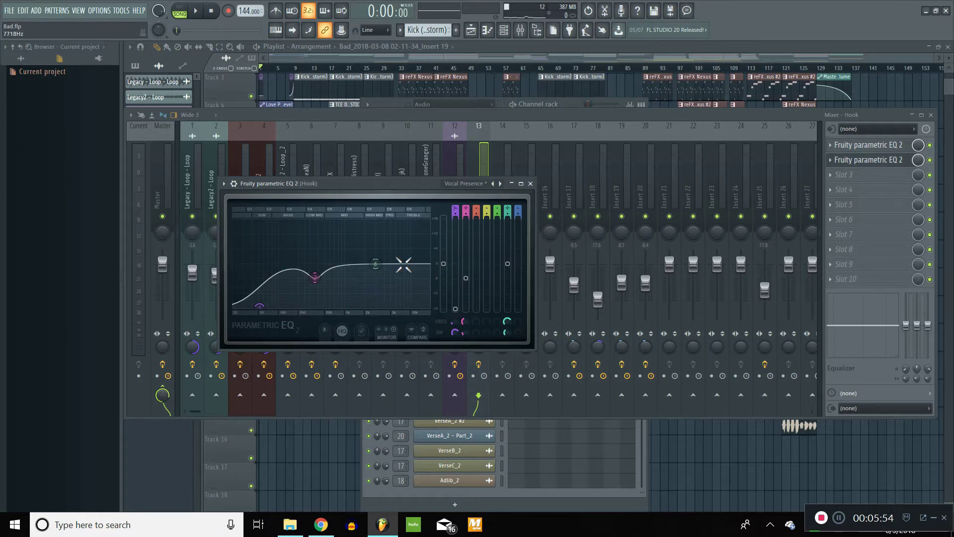
# Reapply the Vocal Presence preset to the Hook track's second Fruity parametric EQ 2 and flatten its band 6 treble boost.
pyautogui.click(855, 161)
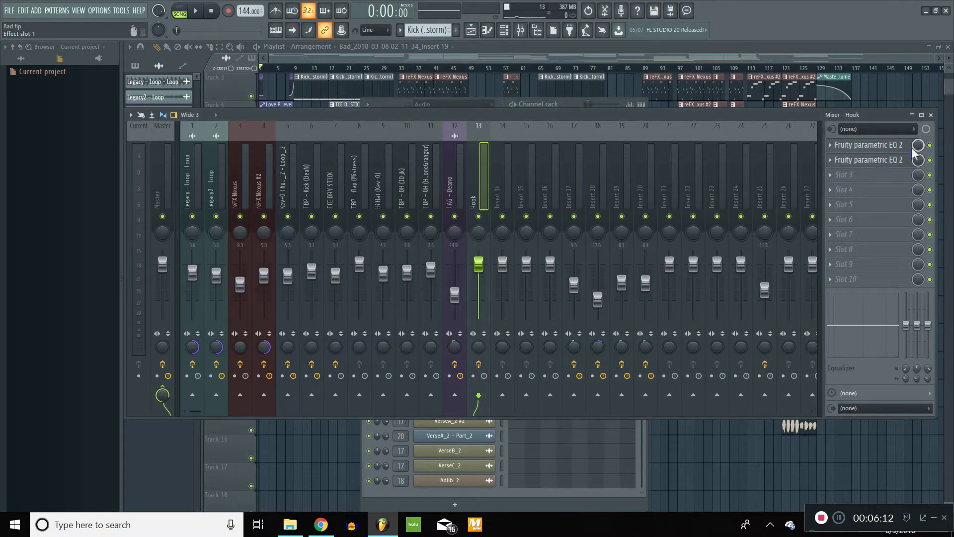
pyautogui.click(893, 159)
pyautogui.click(474, 184)
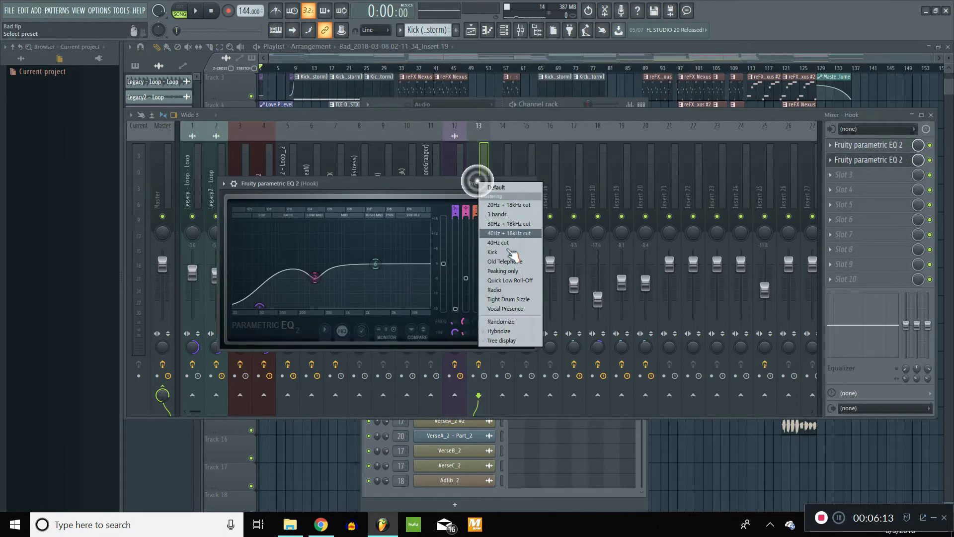
pyautogui.click(505, 308)
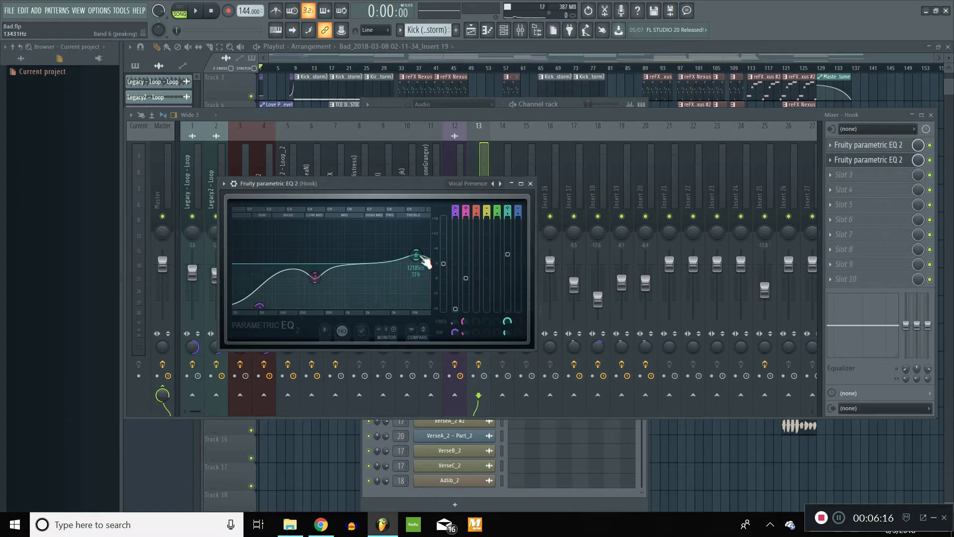
pyautogui.moveTo(425, 261); pyautogui.dragTo(424, 262)
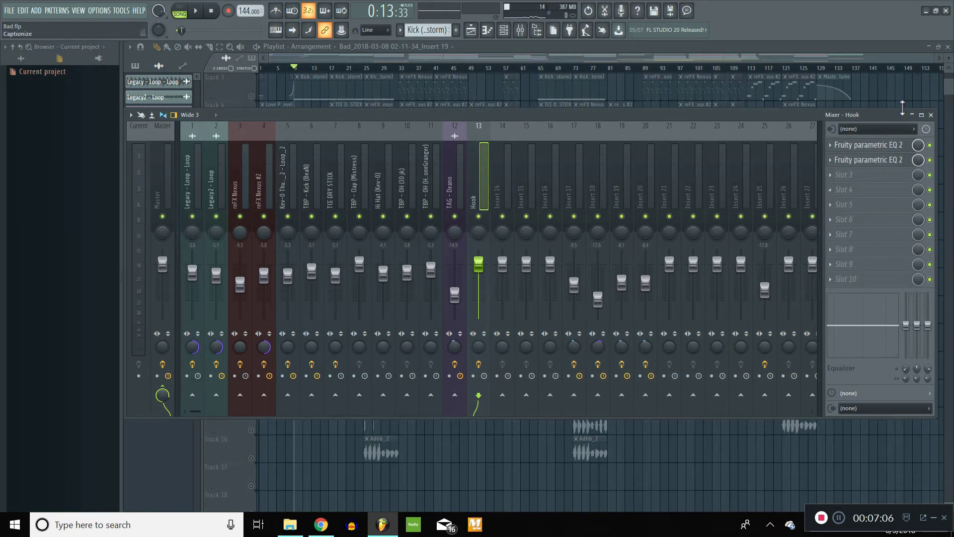
# Review the curves of both Fruity parametric EQ 2 effects on the Hook track and close the EQ.
pyautogui.click(875, 153)
pyautogui.moveTo(278, 261); pyautogui.dragTo(303, 252)
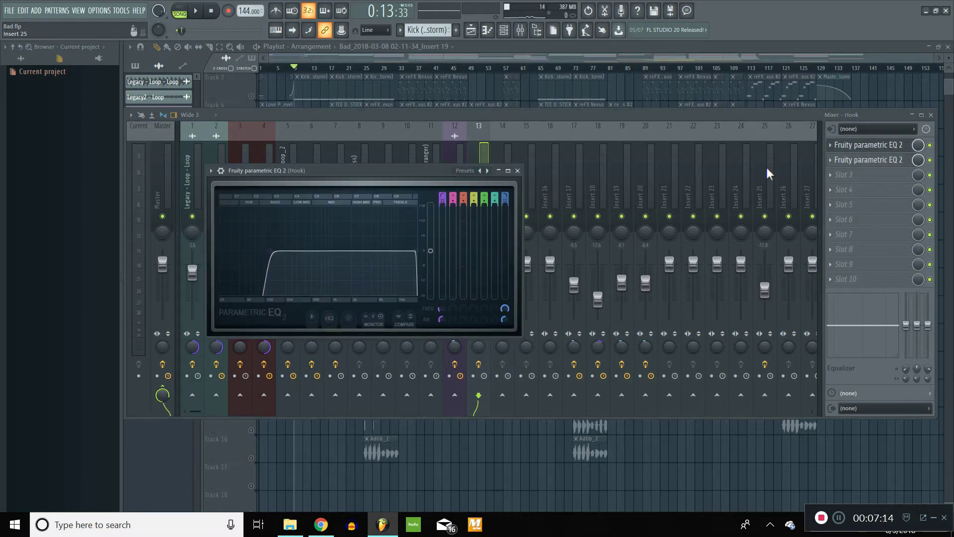
pyautogui.click(858, 160)
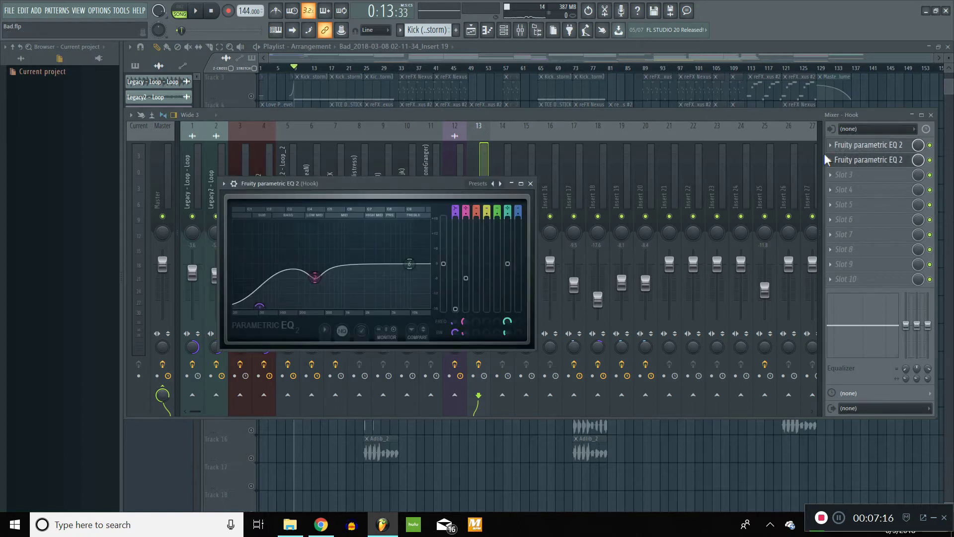
pyautogui.click(872, 146)
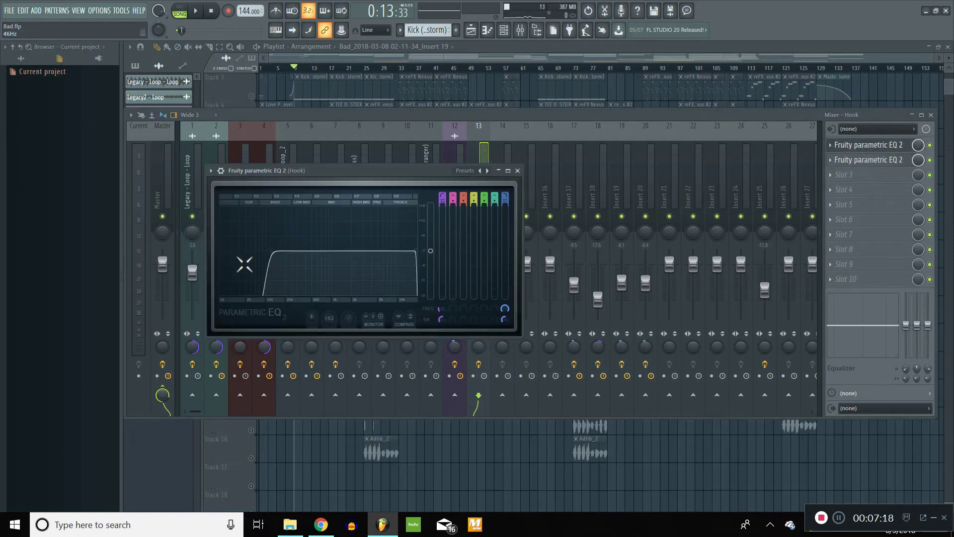
pyautogui.click(872, 159)
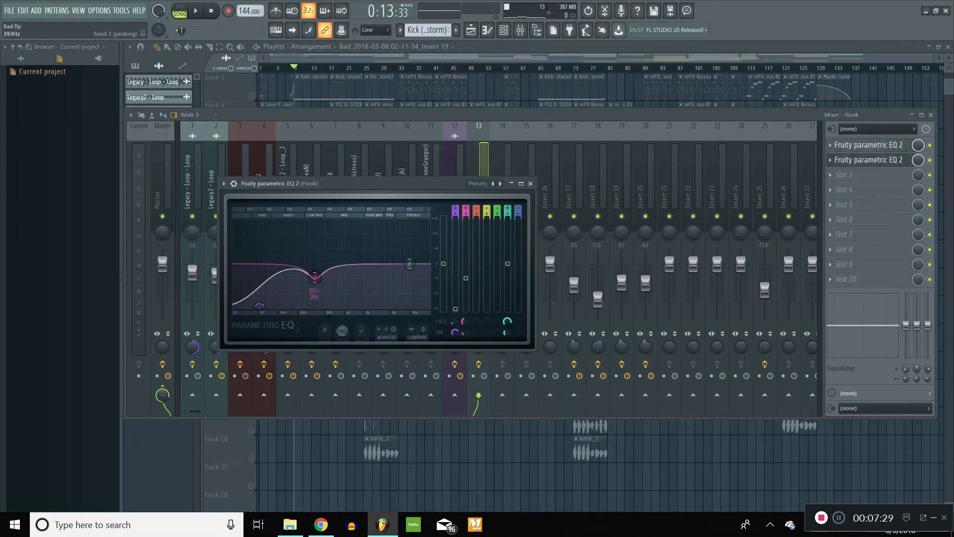
pyautogui.click(530, 184)
# Load the SPITFISH de-esser in the Hook track's third effect slot and apply the custom Chai preset.
pyautogui.click(845, 174)
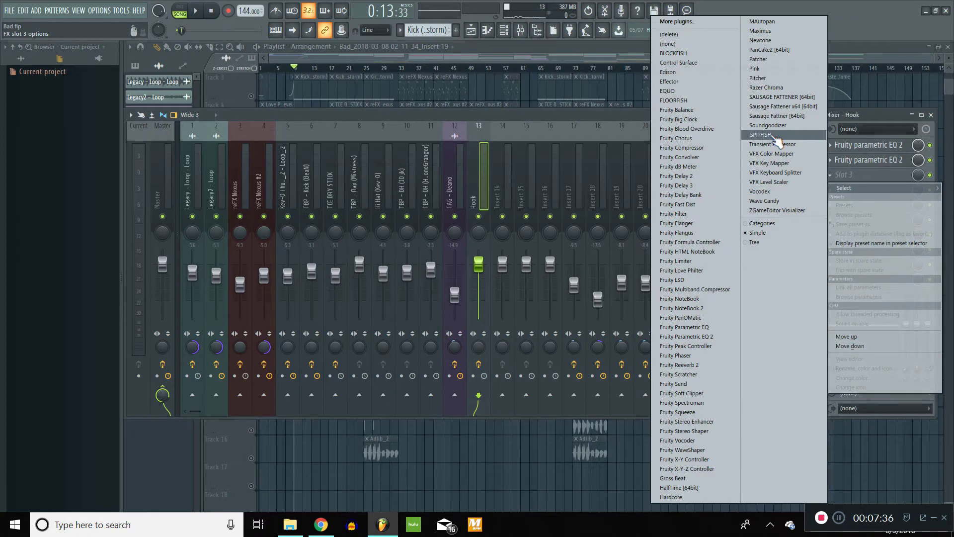
pyautogui.click(768, 135)
pyautogui.moveTo(176, 183); pyautogui.dragTo(177, 197)
pyautogui.moveTo(195, 93); pyautogui.dragTo(256, 151)
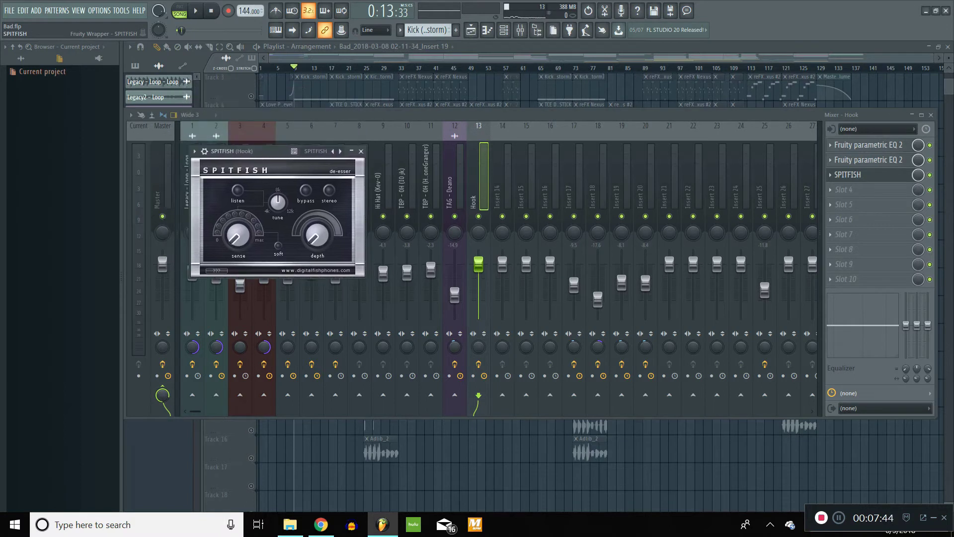
pyautogui.click(325, 157)
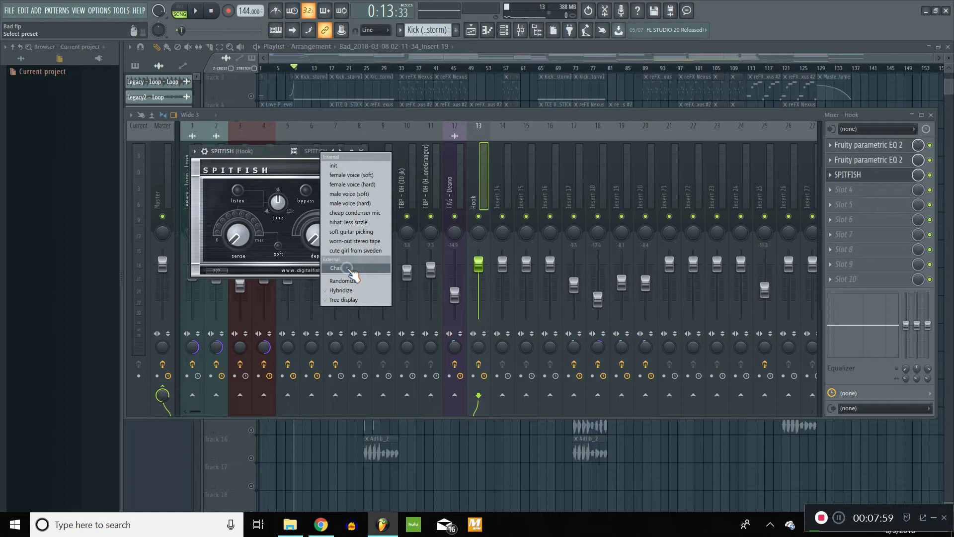
pyautogui.click(350, 272)
pyautogui.click(362, 151)
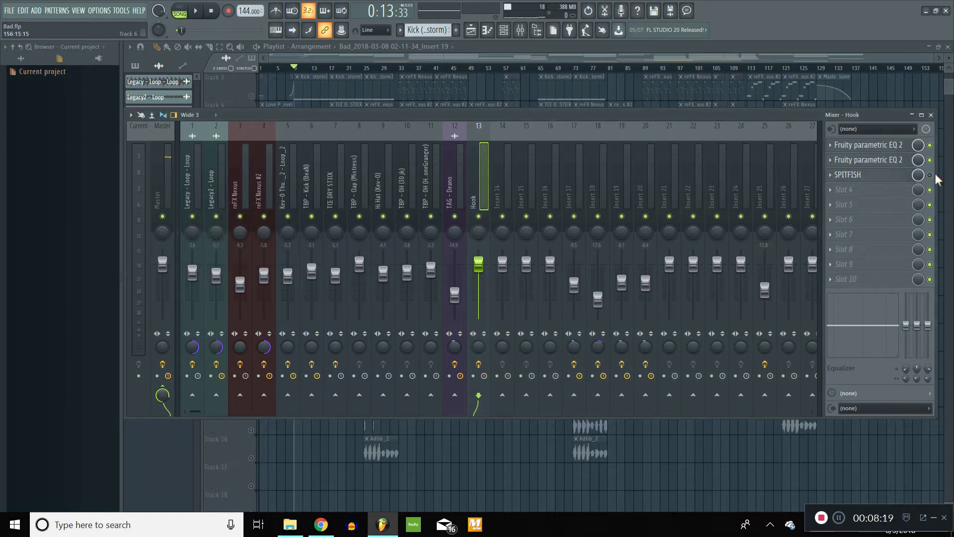
# Load Soundgoodizer in the Hook track's fourth effect slot and move its window clear of the Hook strip.
pyautogui.click(846, 188)
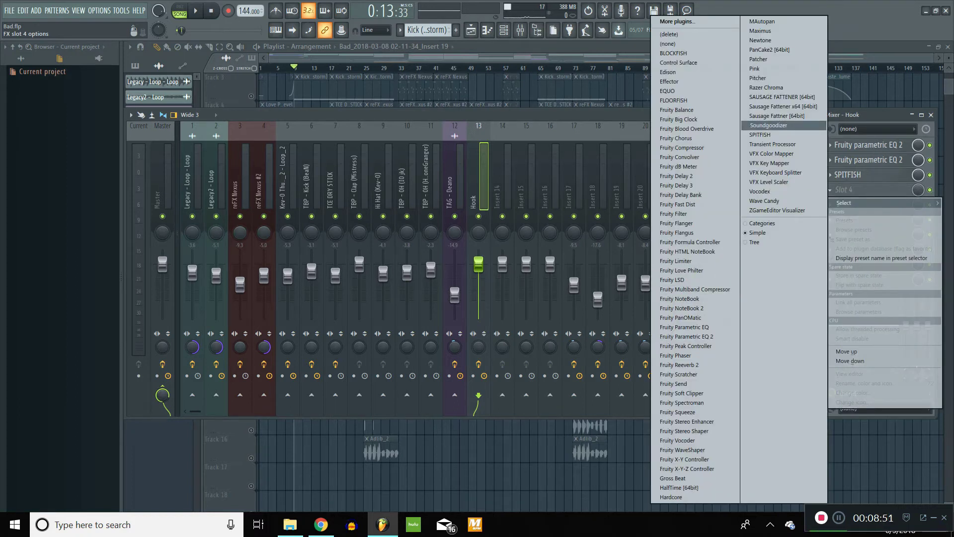
pyautogui.click(769, 125)
pyautogui.moveTo(199, 118); pyautogui.dragTo(351, 143)
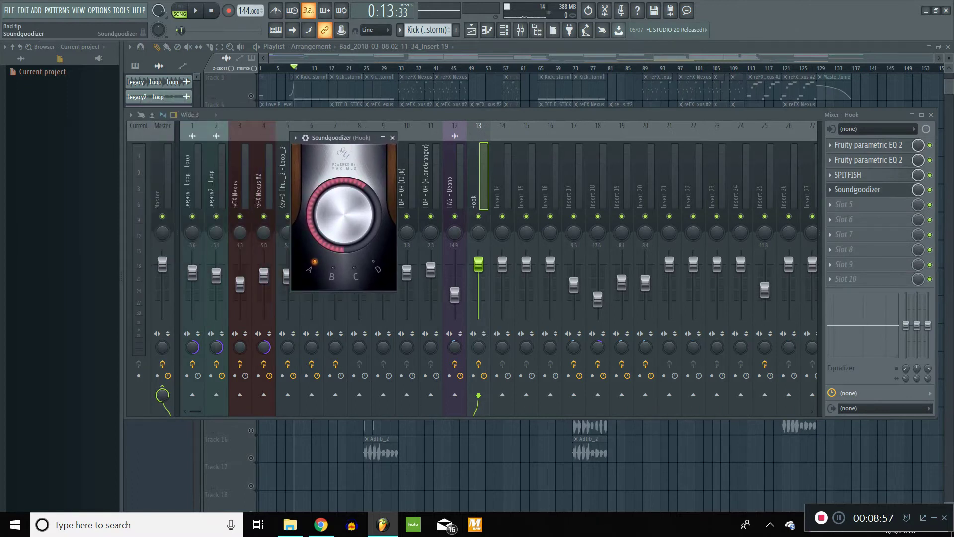
# Try Soundgoodizer modes A, B, C and D, auditioning them on the Hook during playback.
pyautogui.click(332, 276)
pyautogui.click(356, 273)
pyautogui.click(377, 269)
pyautogui.click(318, 268)
pyautogui.press('space')
pyautogui.click(334, 277)
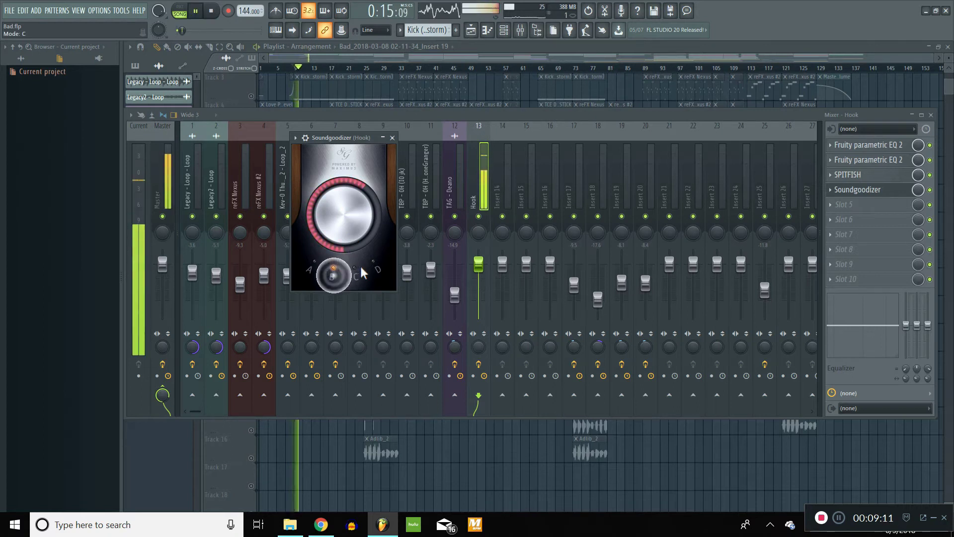
pyautogui.click(357, 270)
pyautogui.click(375, 265)
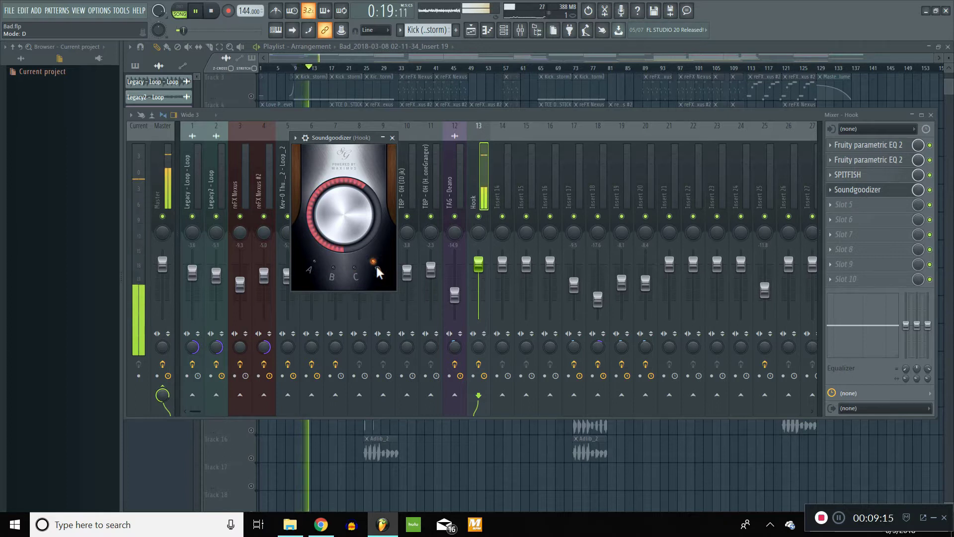
pyautogui.press('space')
# Set Soundgoodizer to mode B, reduce its Amount, and close its editor.
pyautogui.click(333, 273)
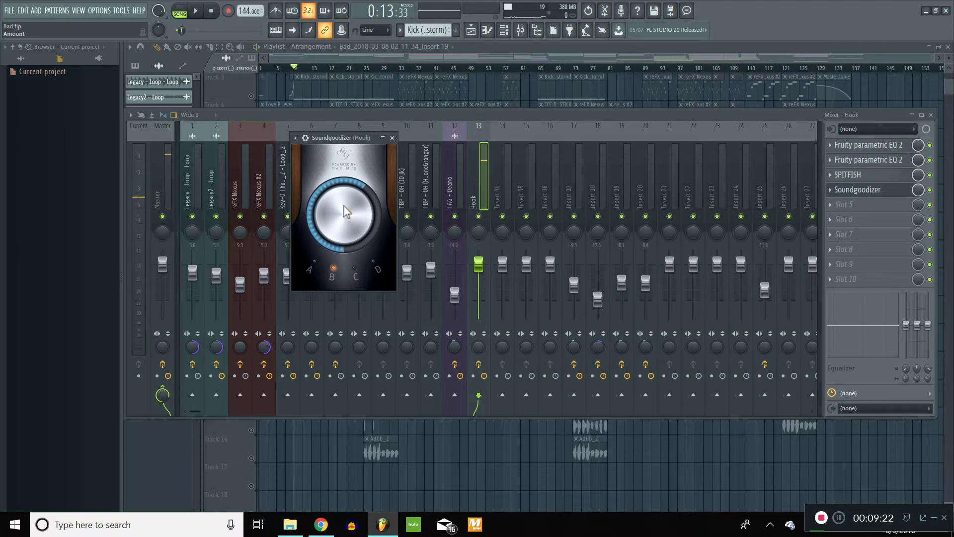
pyautogui.scroll(3, 355, 228)
pyautogui.scroll(-6, 354, 223)
pyautogui.scroll(-4, 353, 222)
pyautogui.scroll(3, 354, 223)
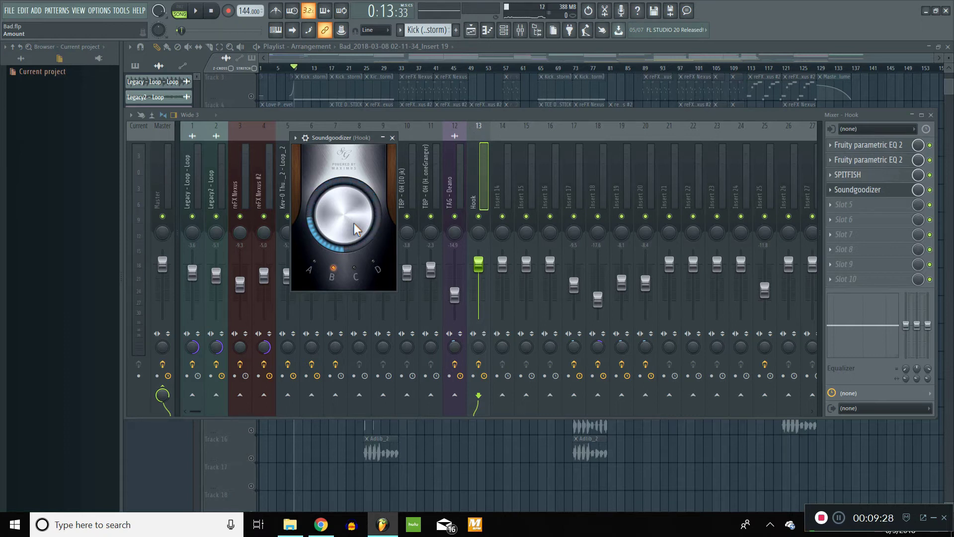
pyautogui.scroll(-1, 354, 223)
pyautogui.click(392, 137)
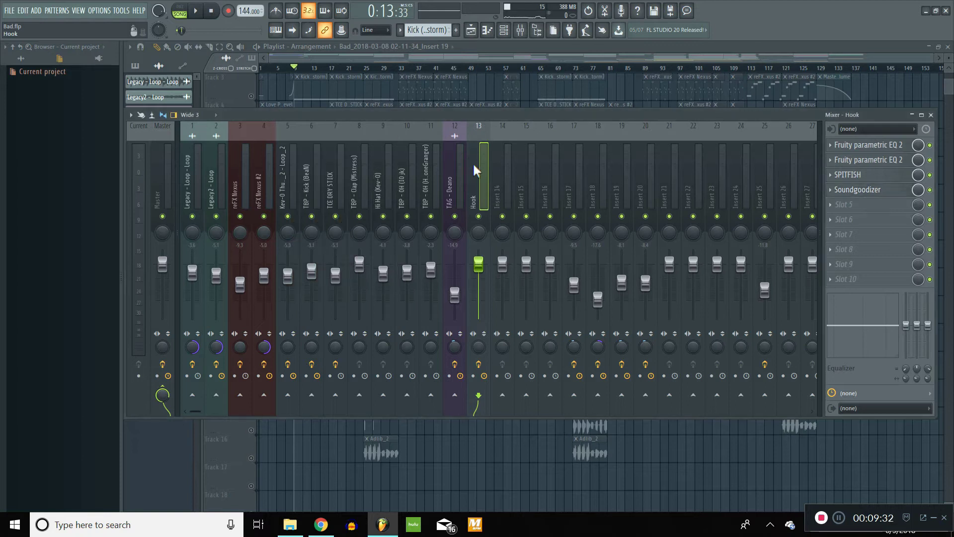
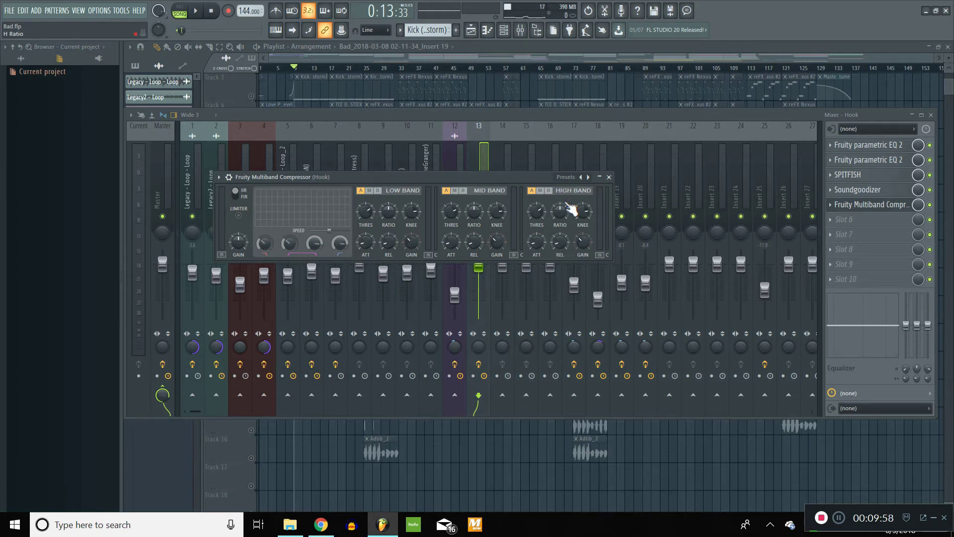
# Try the Comp 6 and Chai 2 presets in the Hook's Fruity Multiband Compressor and apply the Chai preset.
pyautogui.click(560, 177)
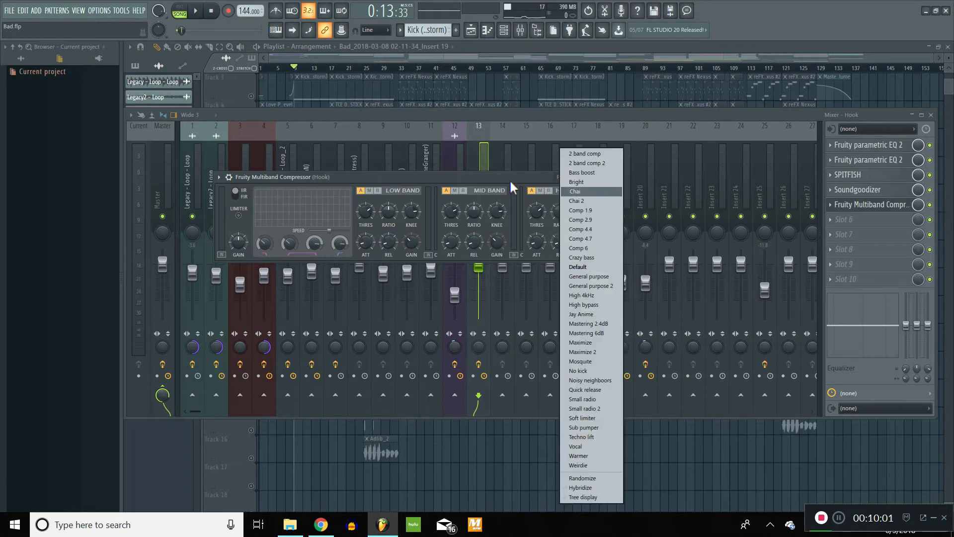
pyautogui.click(589, 249)
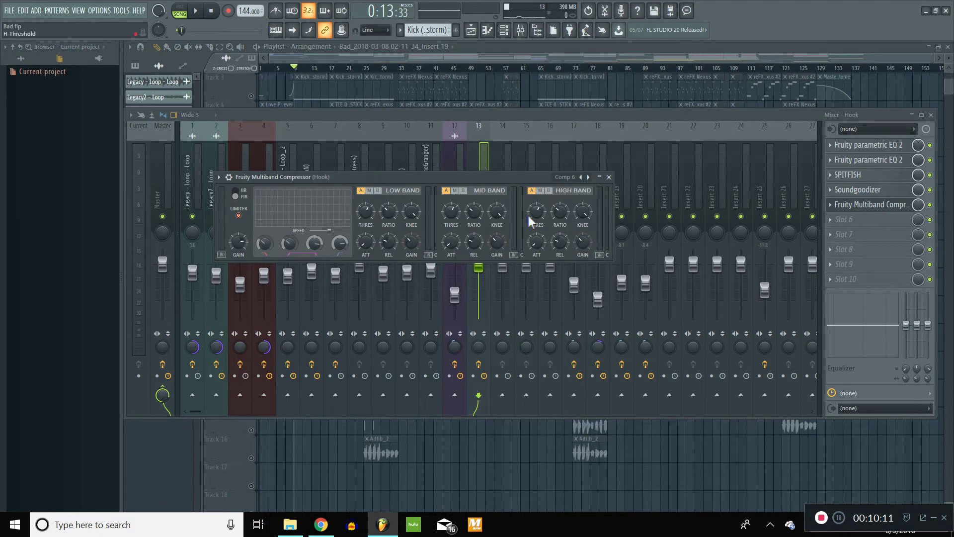
pyautogui.click(559, 176)
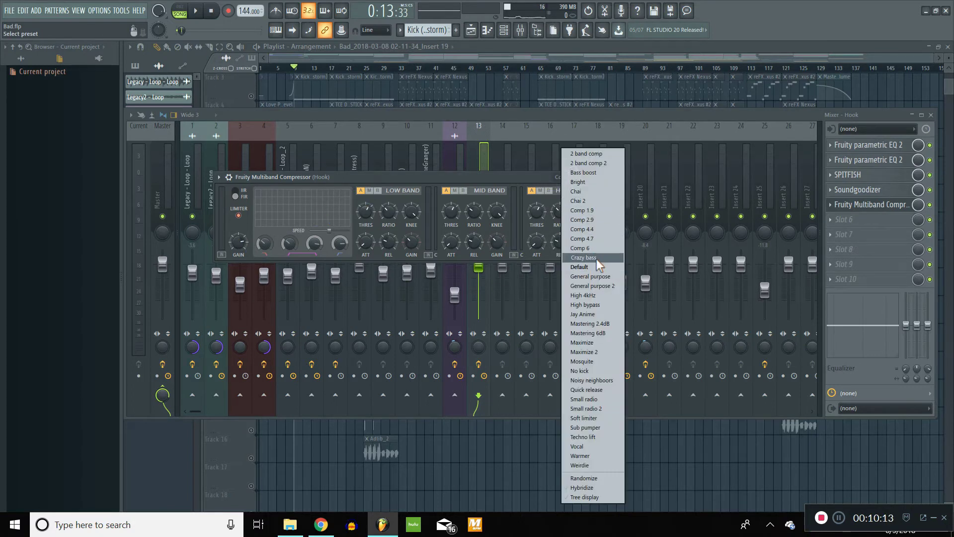
pyautogui.click(589, 191)
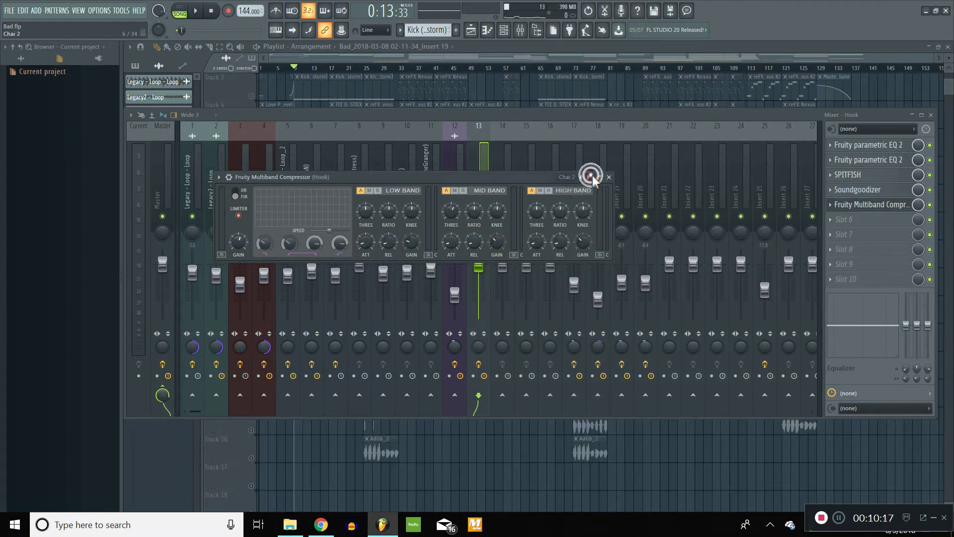
pyautogui.click(589, 177)
pyautogui.click(580, 178)
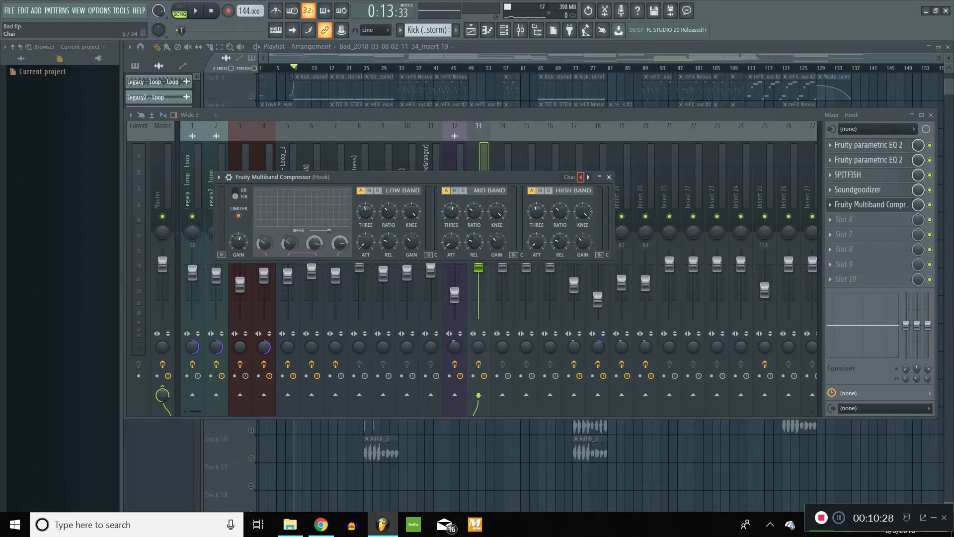
pyautogui.click(571, 176)
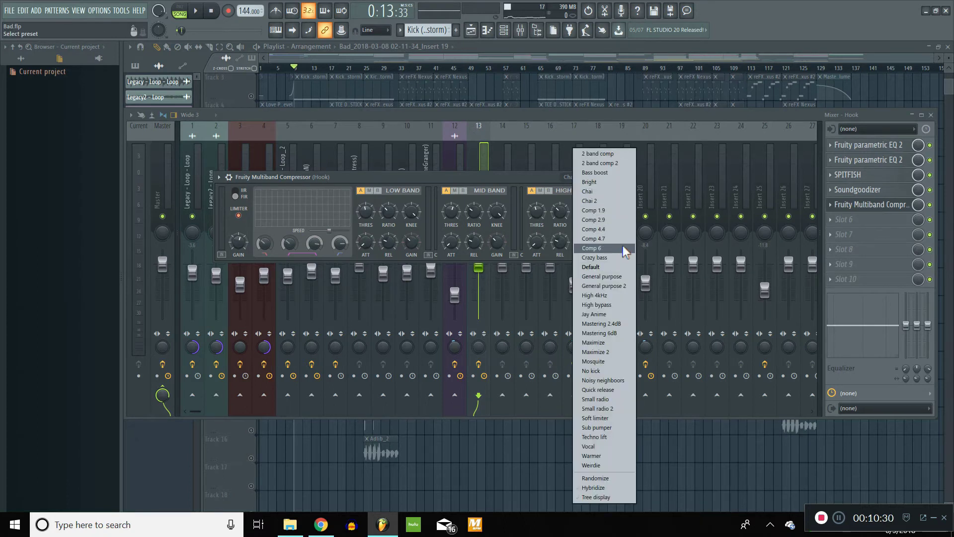
pyautogui.click(607, 192)
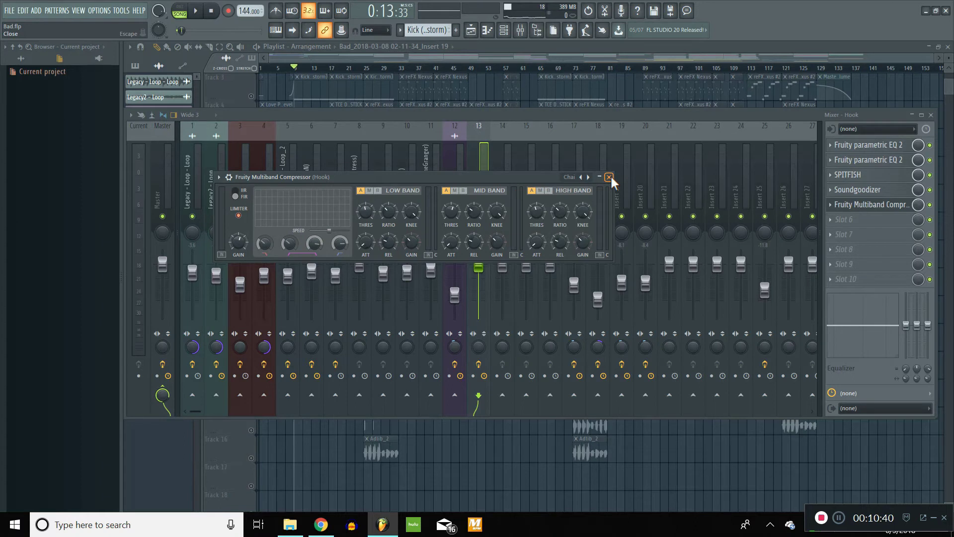
# Listen to the Hook through the Fruity Multiband Compressor, stop playback, and close the compressor.
pyautogui.press('space')
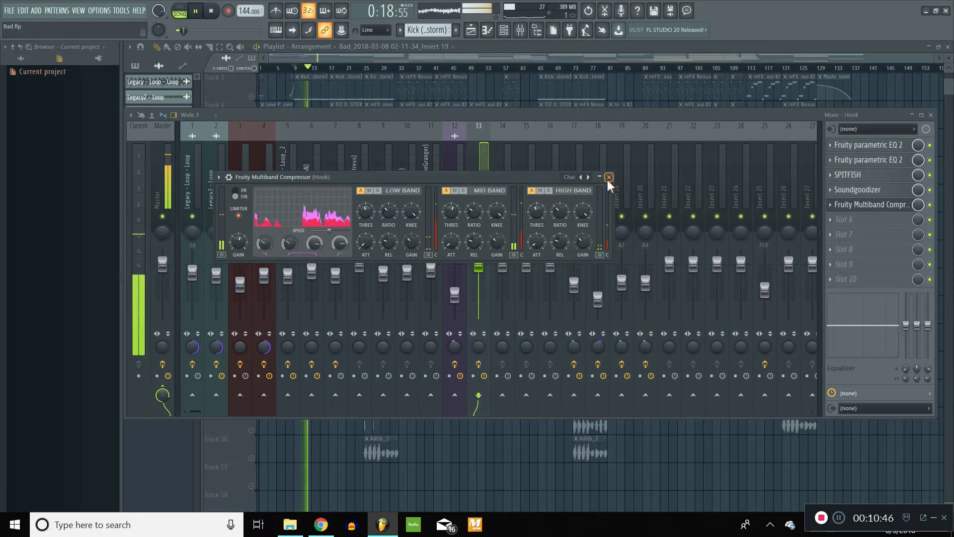
pyautogui.press('space')
pyautogui.click(609, 177)
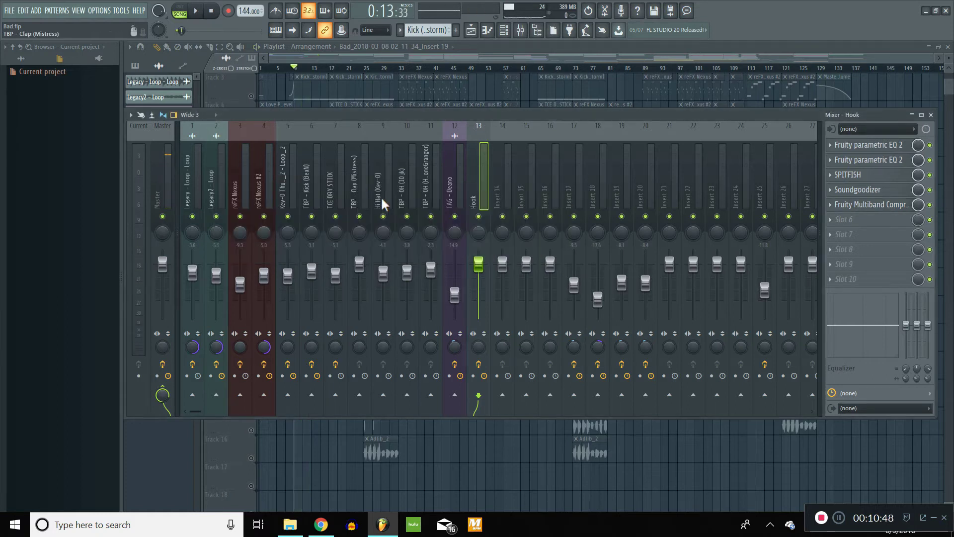
# Compare the Hook with its effect slots disabled and enabled during playback, leaving the effects disabled and playback stopped.
pyautogui.click(480, 365)
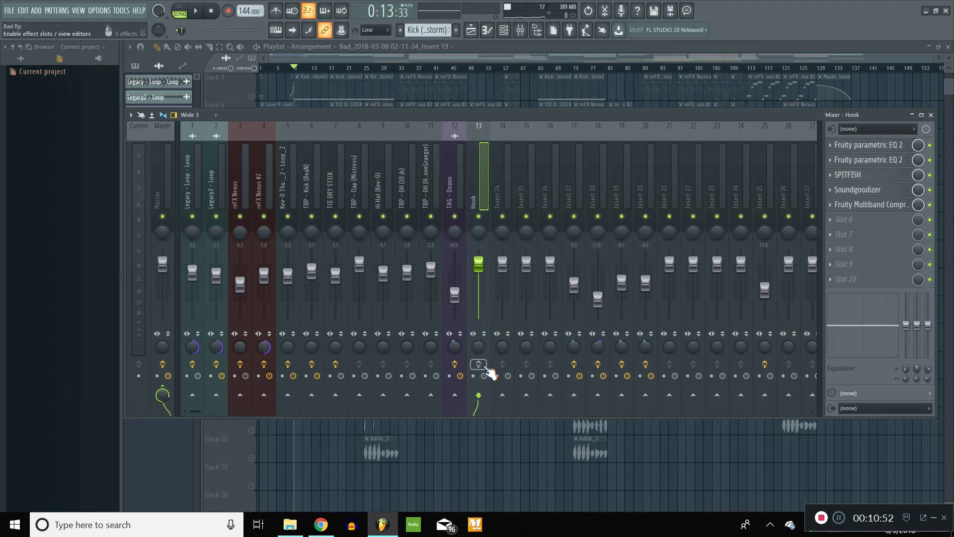
pyautogui.press('space')
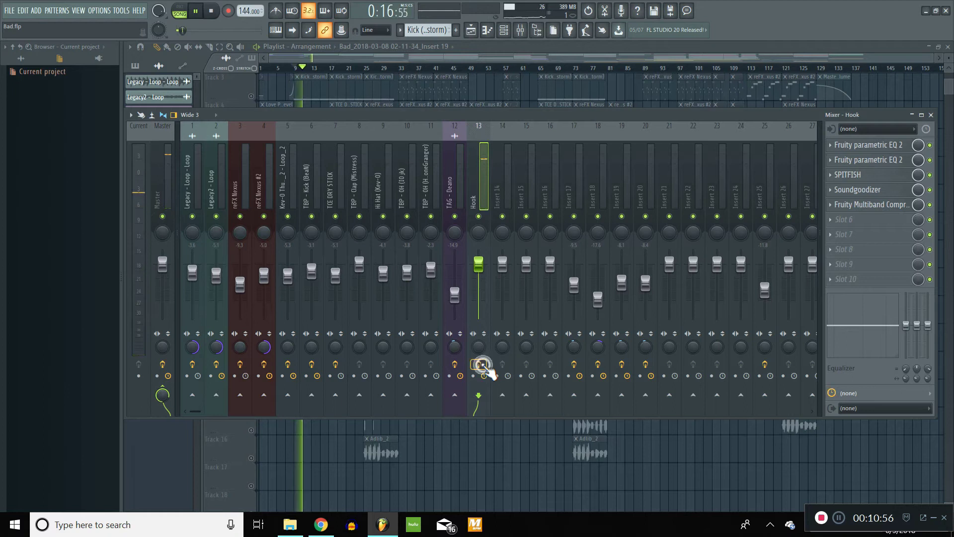
pyautogui.click(480, 366)
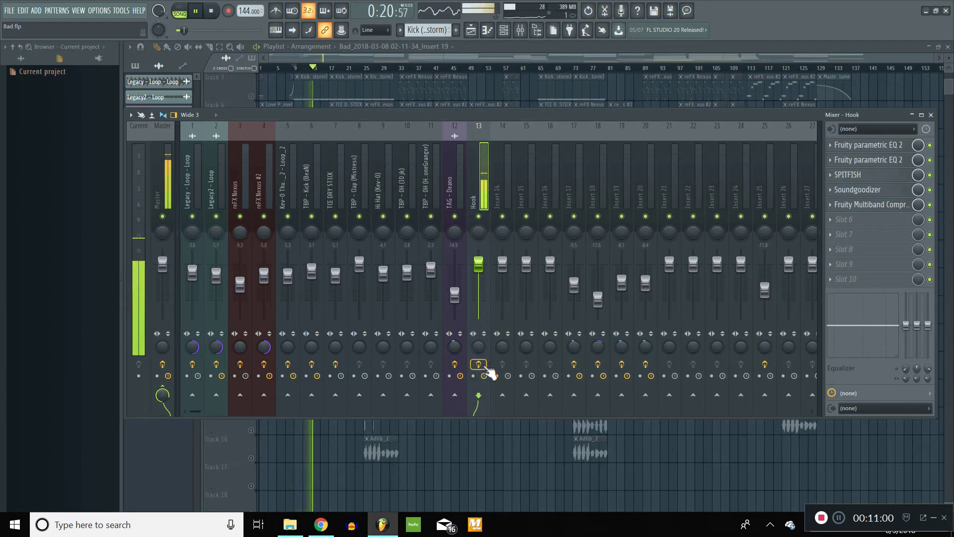
pyautogui.click(480, 365)
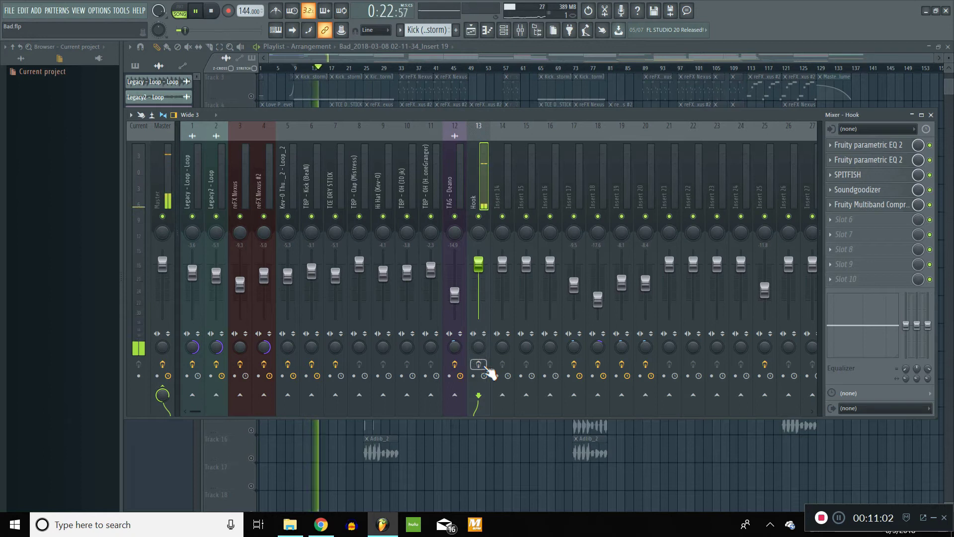
pyautogui.click(483, 367)
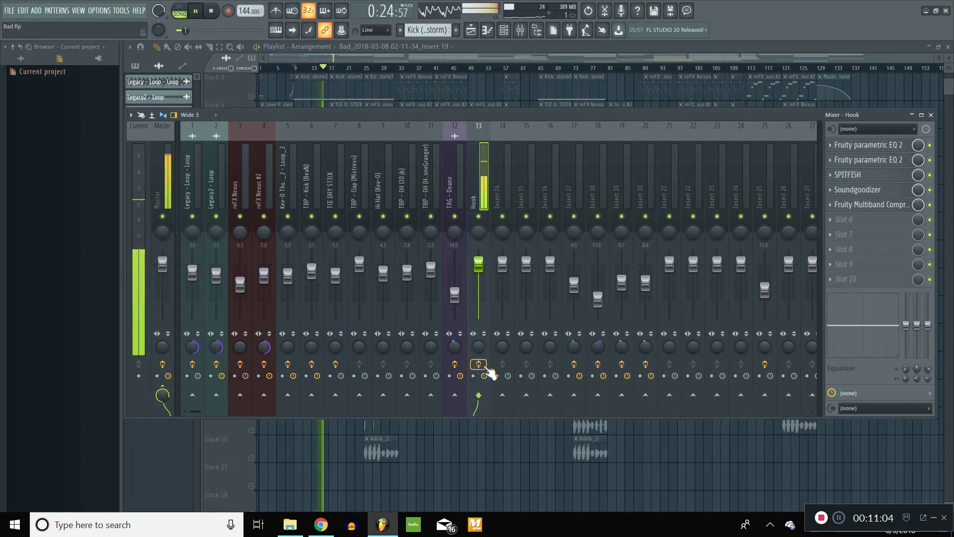
pyautogui.click(485, 366)
pyautogui.press('space')
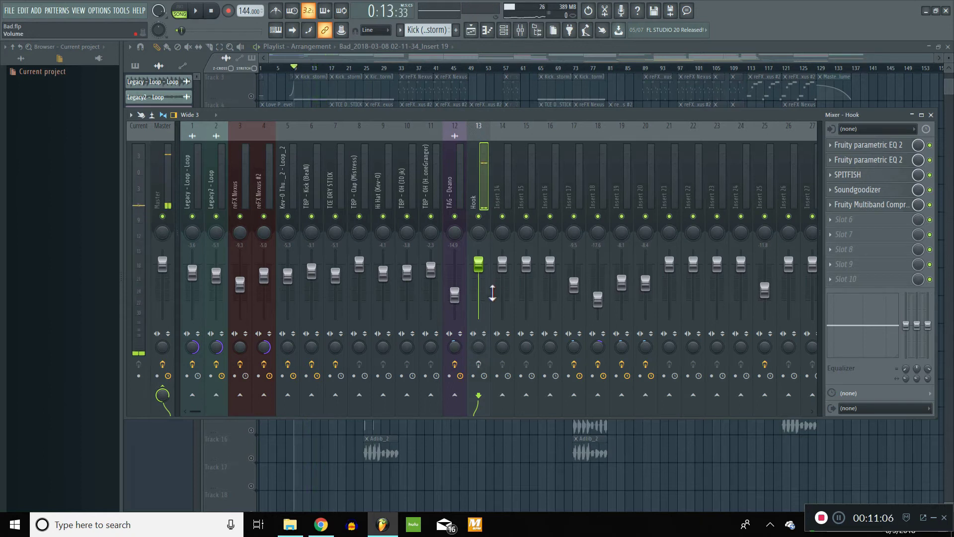
# Load Fruity Reeverb 2 in the Hook's sixth effect slot, directly after the Fruity Multiband Compressor.
pyautogui.click(855, 217)
pyautogui.press('Escape')
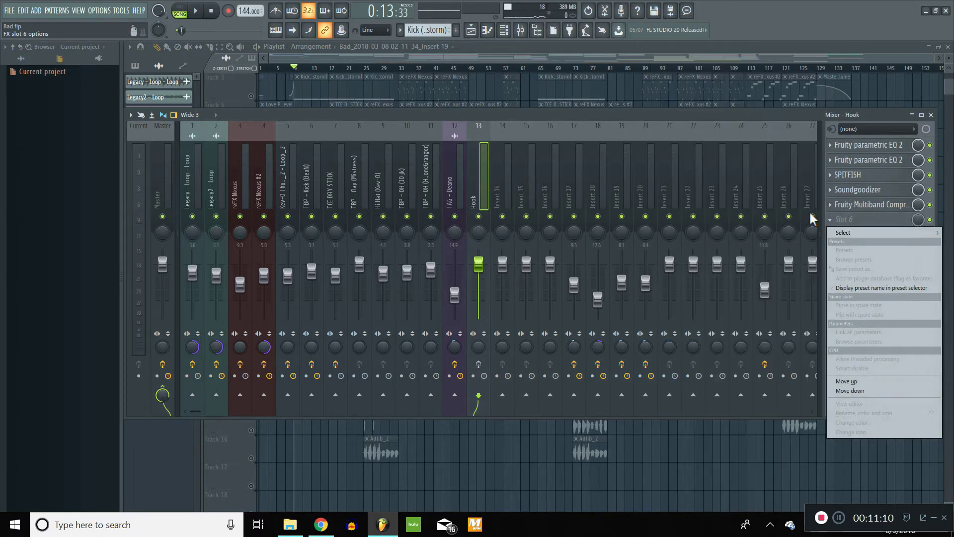
pyautogui.click(842, 220)
pyautogui.click(839, 217)
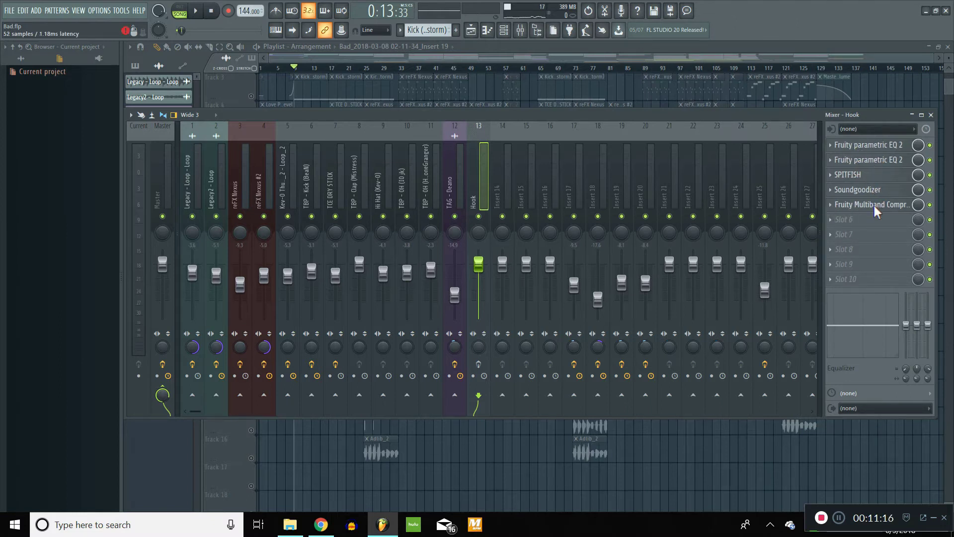
pyautogui.click(844, 217)
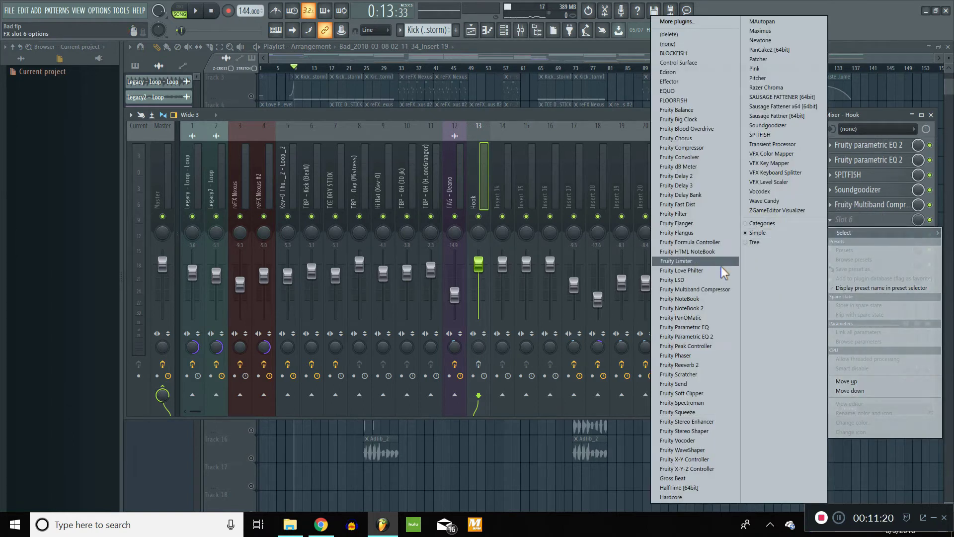
pyautogui.click(712, 367)
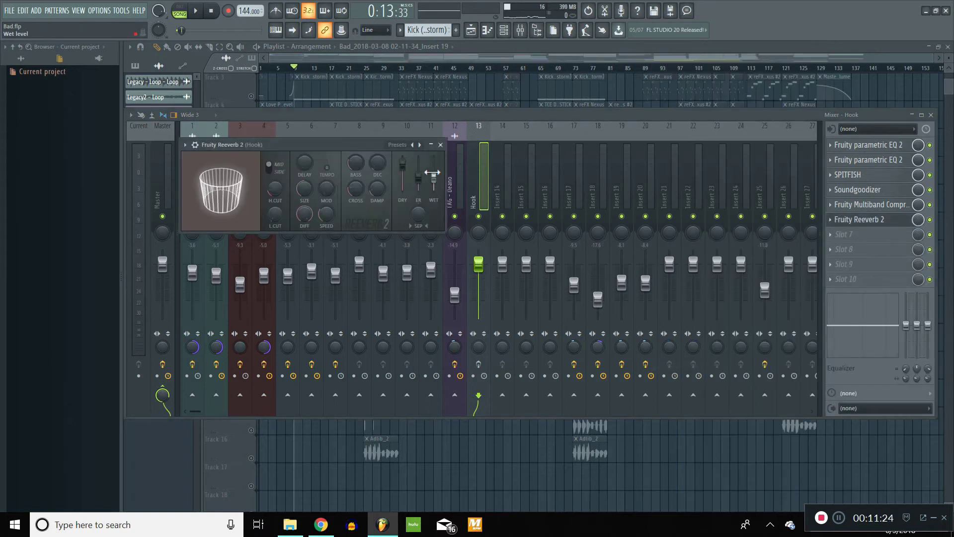
# Apply the Cathedral preset in Fruity Reeverb 2, set its wet level to 30%, and close its editor.
pyautogui.click(390, 144)
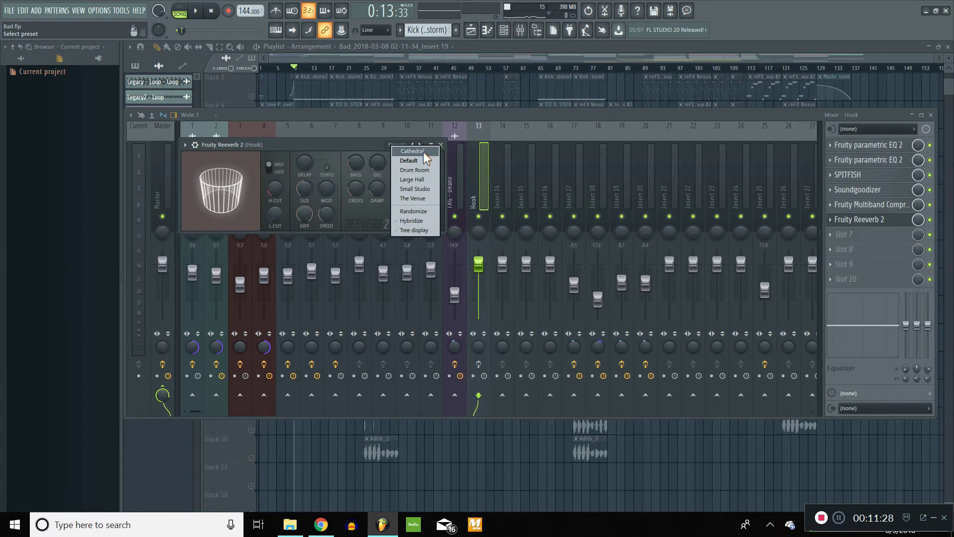
pyautogui.click(422, 151)
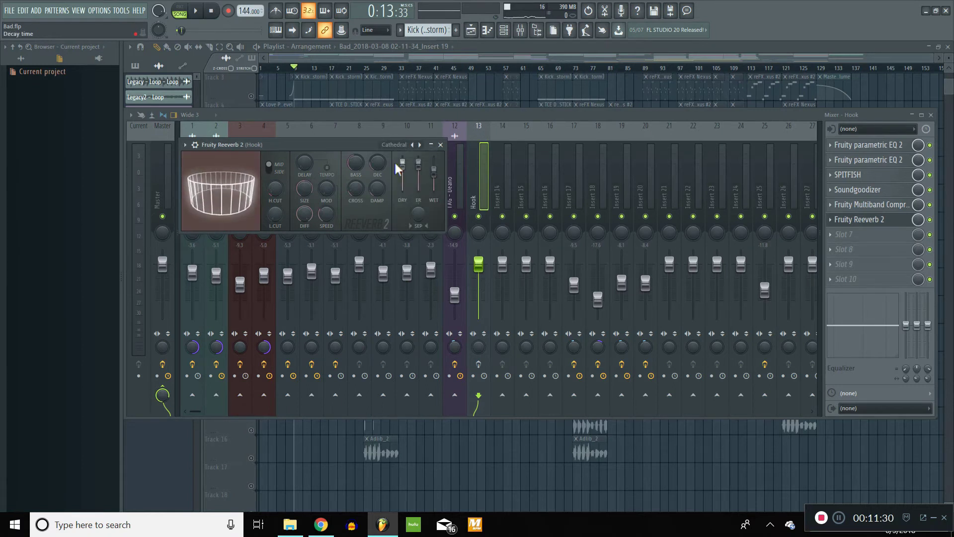
pyautogui.click(378, 167)
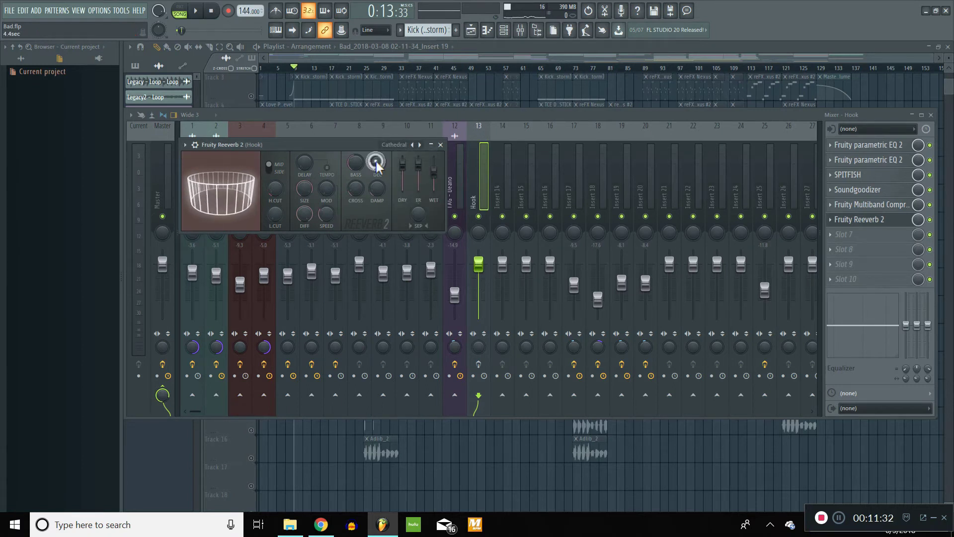
pyautogui.moveTo(433, 171); pyautogui.dragTo(434, 174)
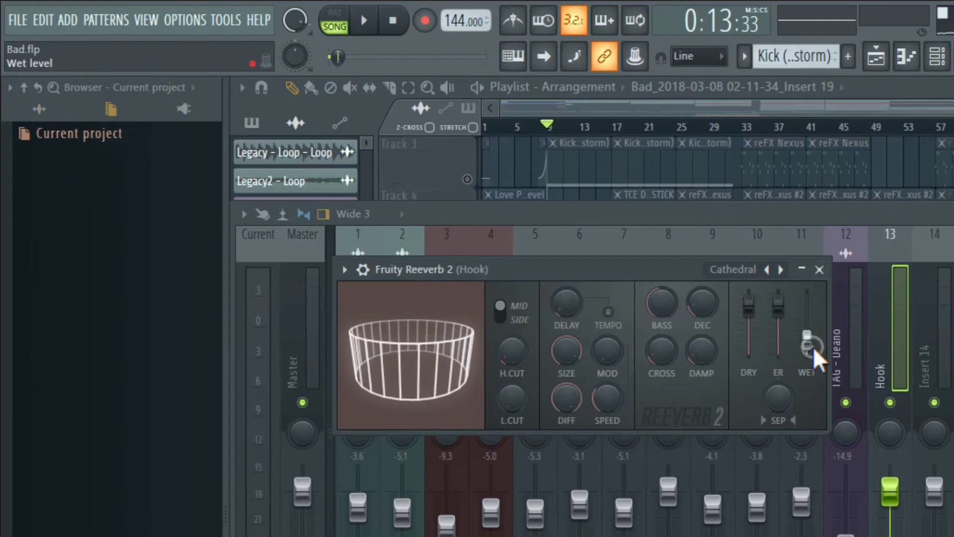
pyautogui.moveTo(813, 347); pyautogui.dragTo(813, 329)
pyautogui.scroll(-8, 814, 347)
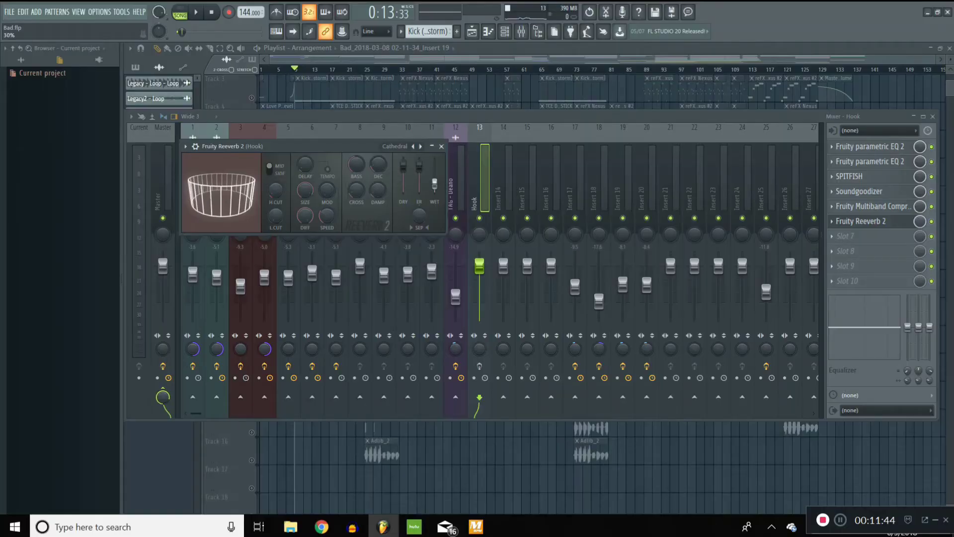
pyautogui.click(441, 146)
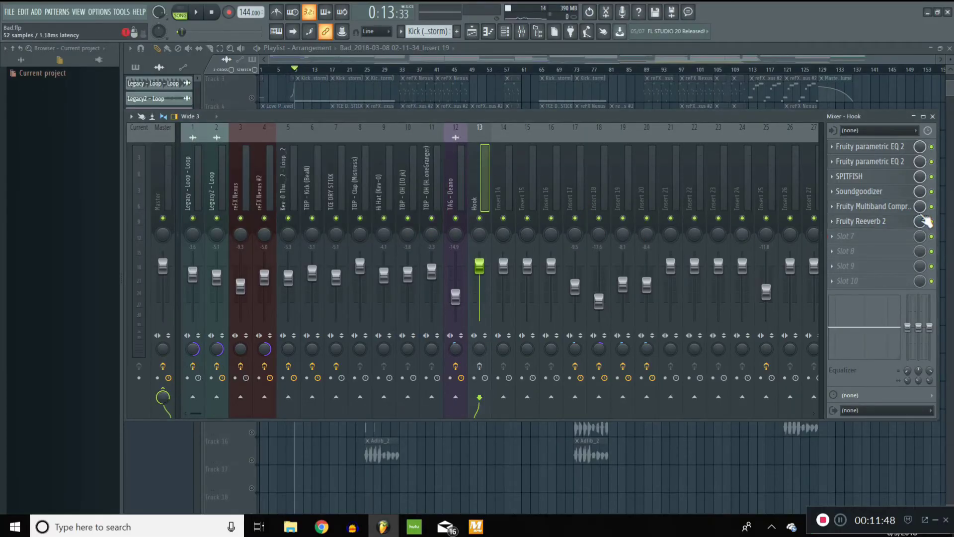
# Listen to the Hook with the reverb applied and stop playback.
pyautogui.click(876, 222)
pyautogui.click(887, 223)
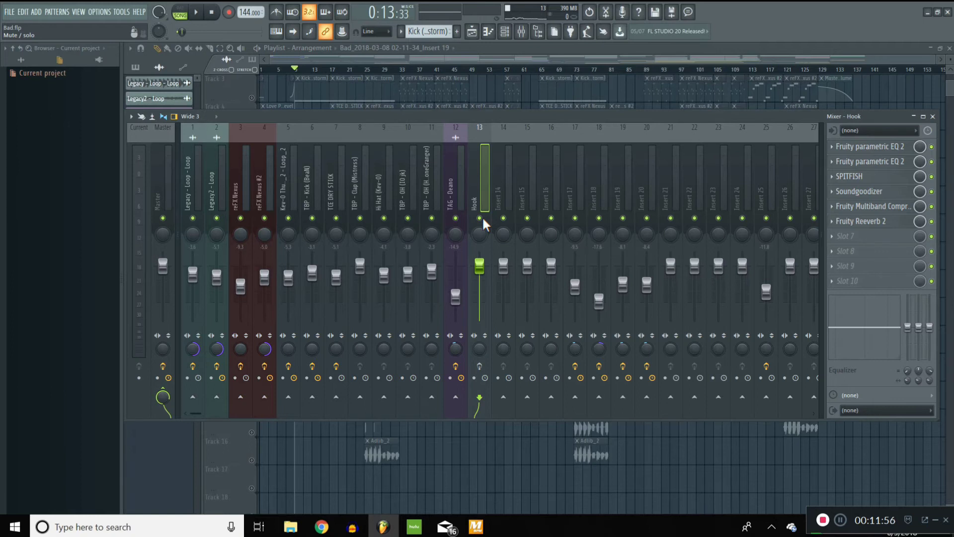
pyautogui.press('space')
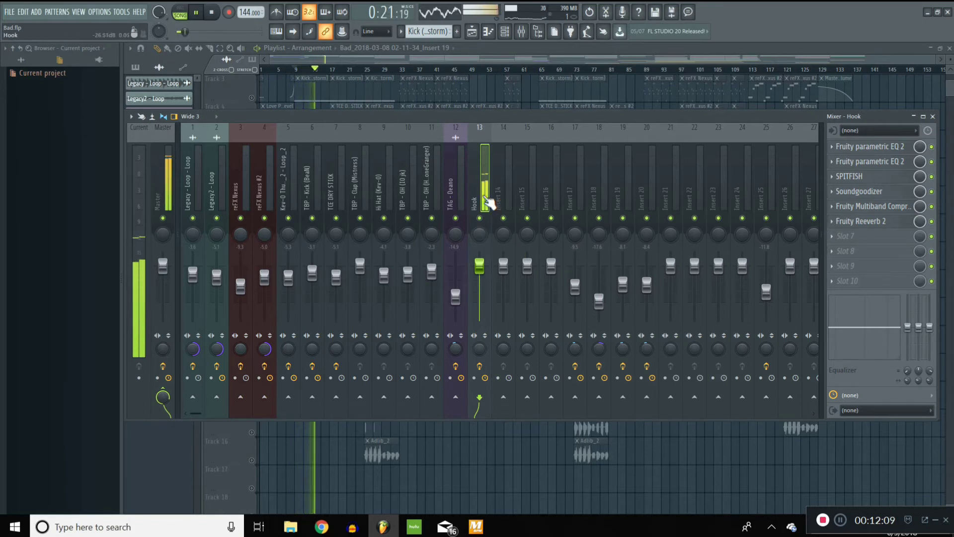
pyautogui.press('space')
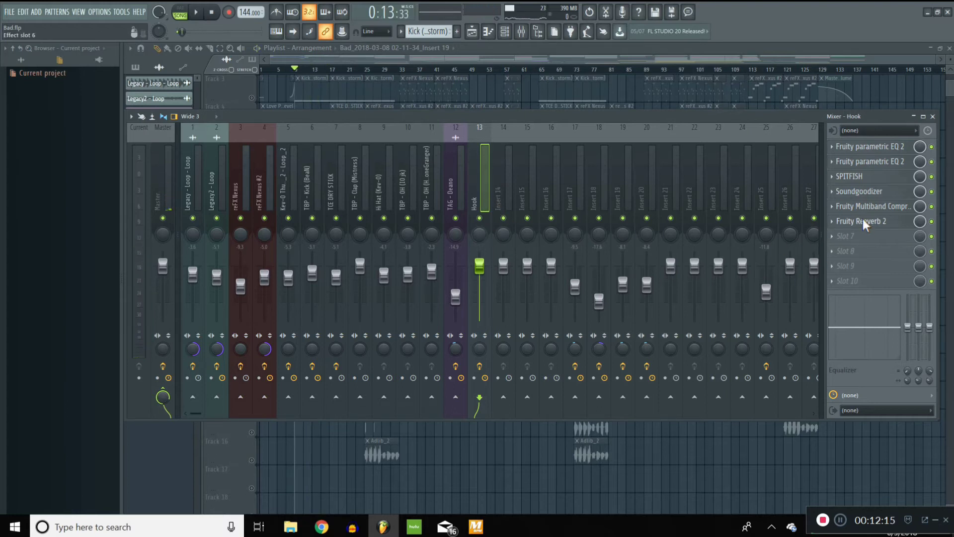
# Move Fruity Reeverb 2 down to the Hook's eighth effect slot and load Pitcher in the sixth slot.
pyautogui.moveTo(863, 223); pyautogui.dragTo(863, 251)
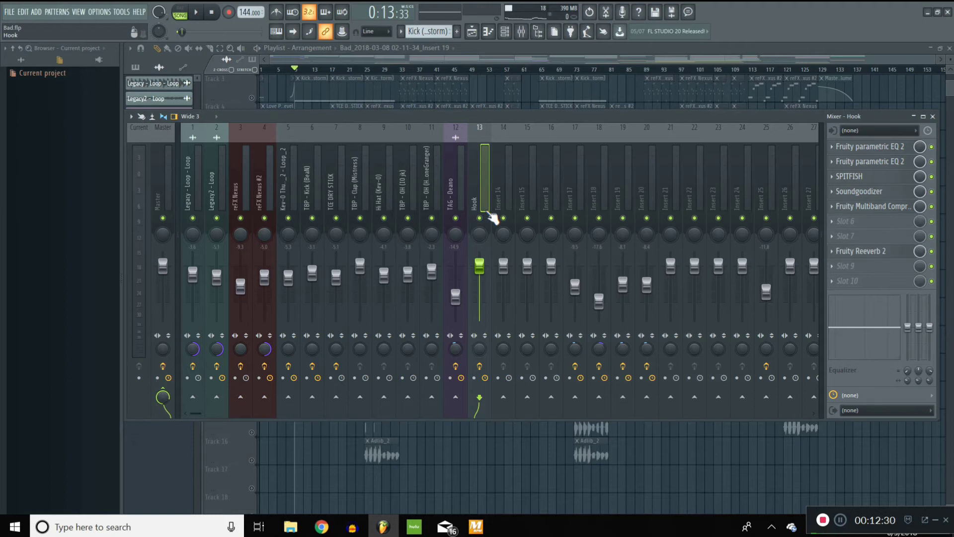
pyautogui.click(478, 188)
pyautogui.click(844, 228)
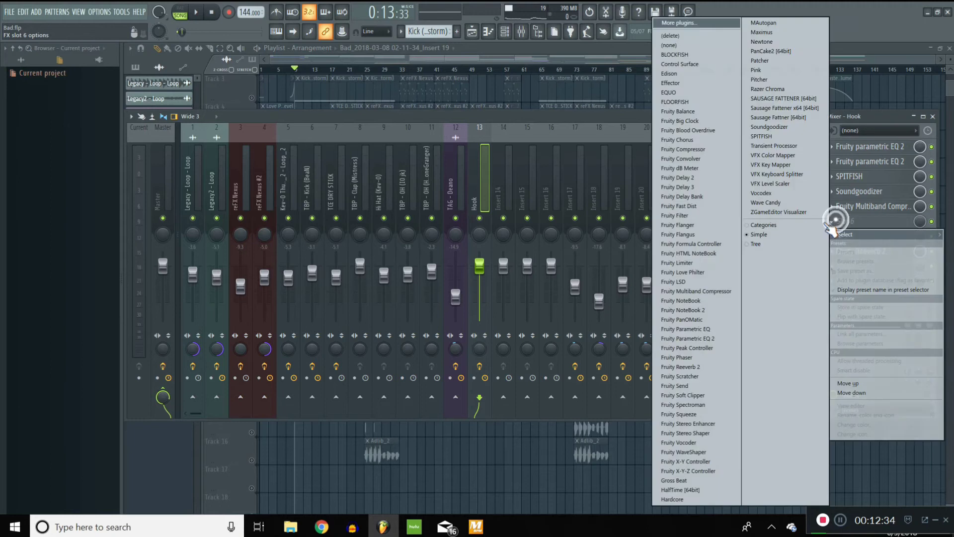
pyautogui.click(783, 81)
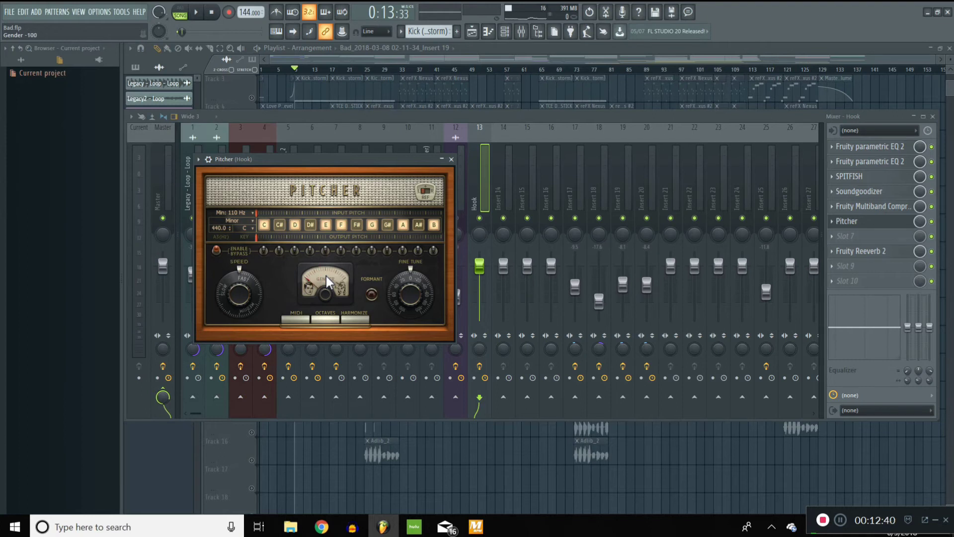
# Set Pitcher's scale to Minor in the key of C, with a correction speed of 79.
pyautogui.click(235, 220)
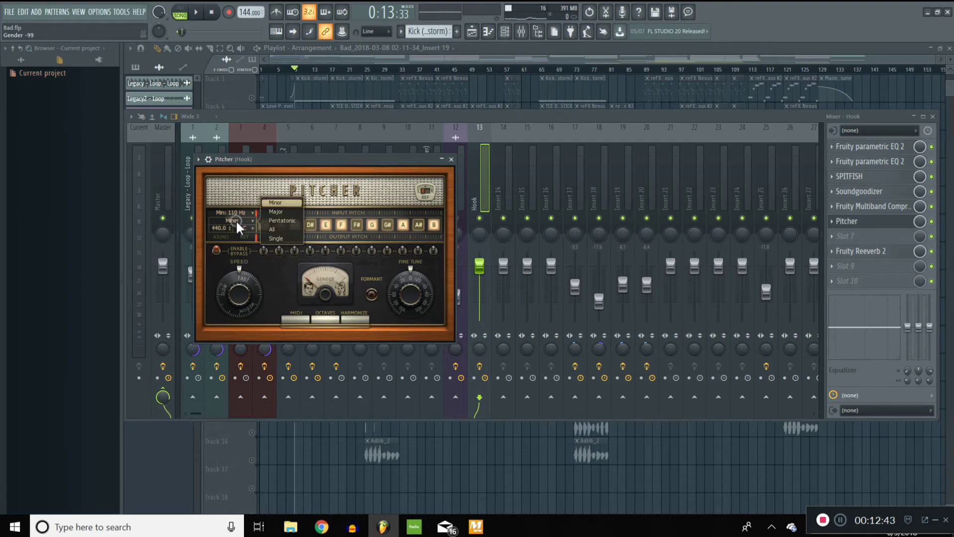
pyautogui.click(293, 201)
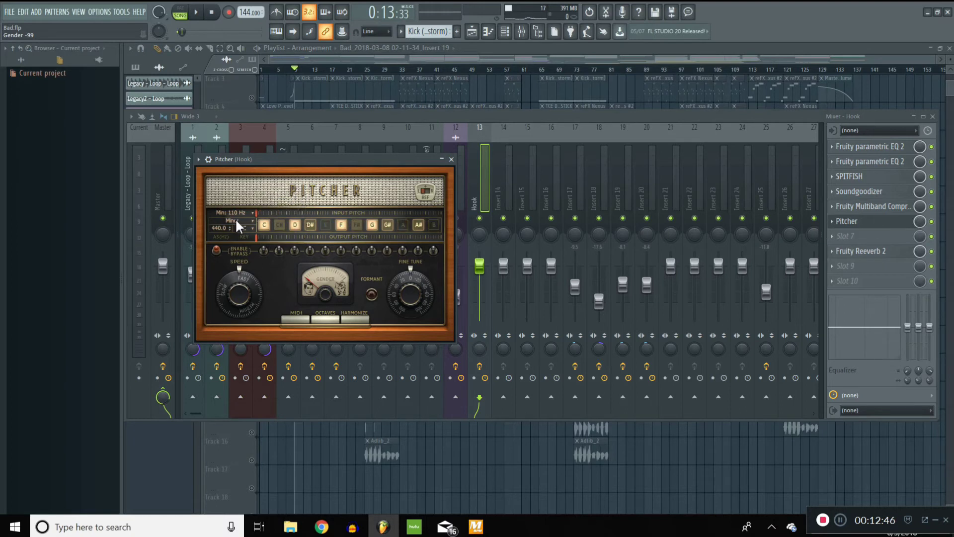
pyautogui.click(235, 218)
pyautogui.click(278, 202)
pyautogui.scroll(3, 250, 271)
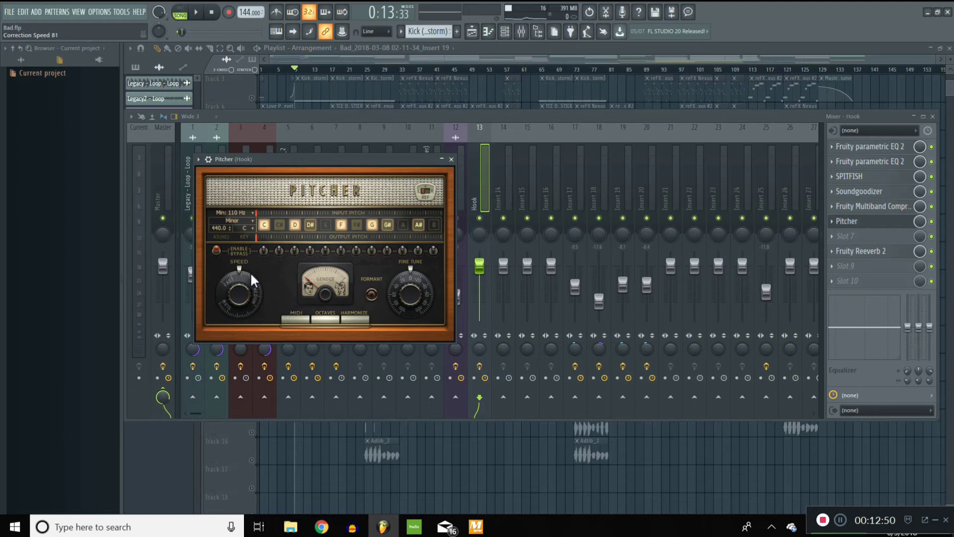
pyautogui.scroll(-3, 250, 272)
pyautogui.click(250, 229)
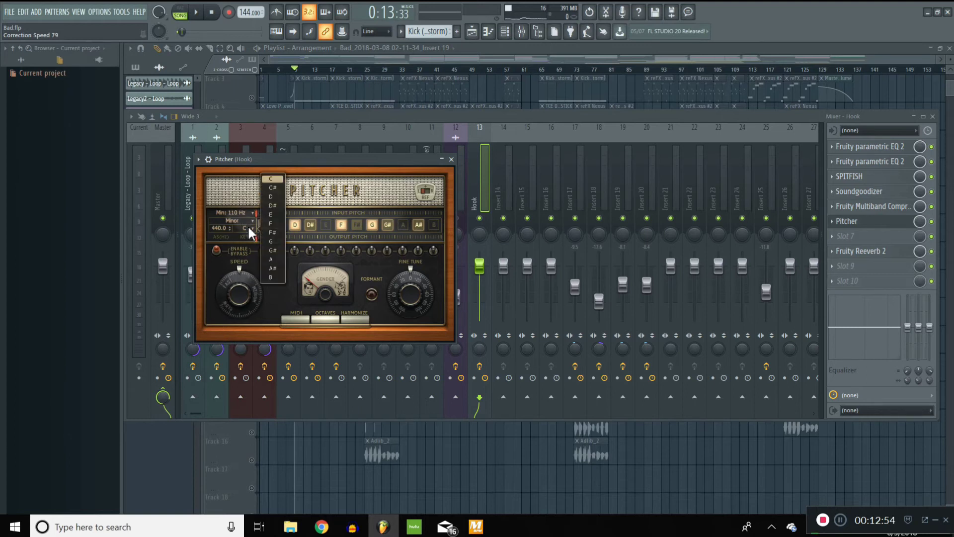
pyautogui.click(282, 179)
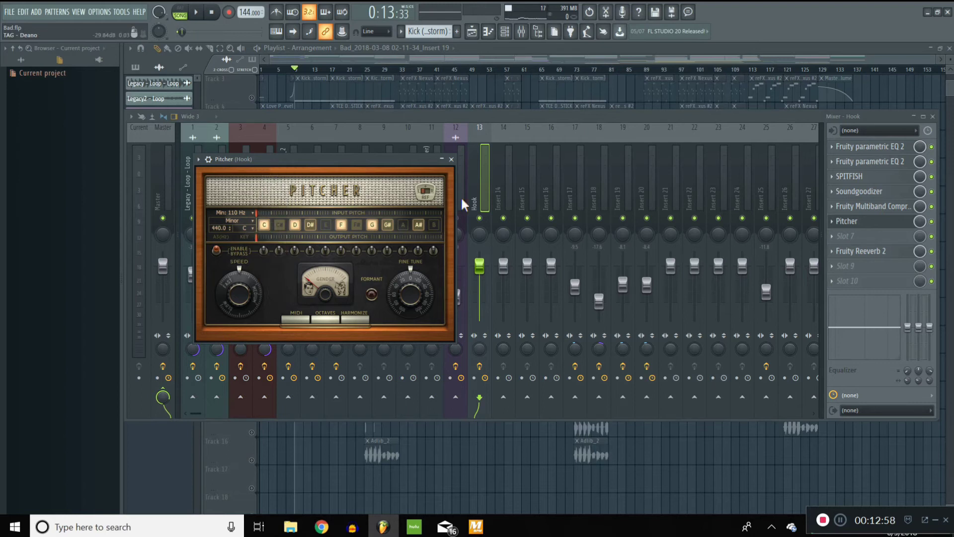
# Reopen the Hook's Pitcher, change its key to C# during playback, and stop playback.
pyautogui.click(498, 184)
pyautogui.click(486, 185)
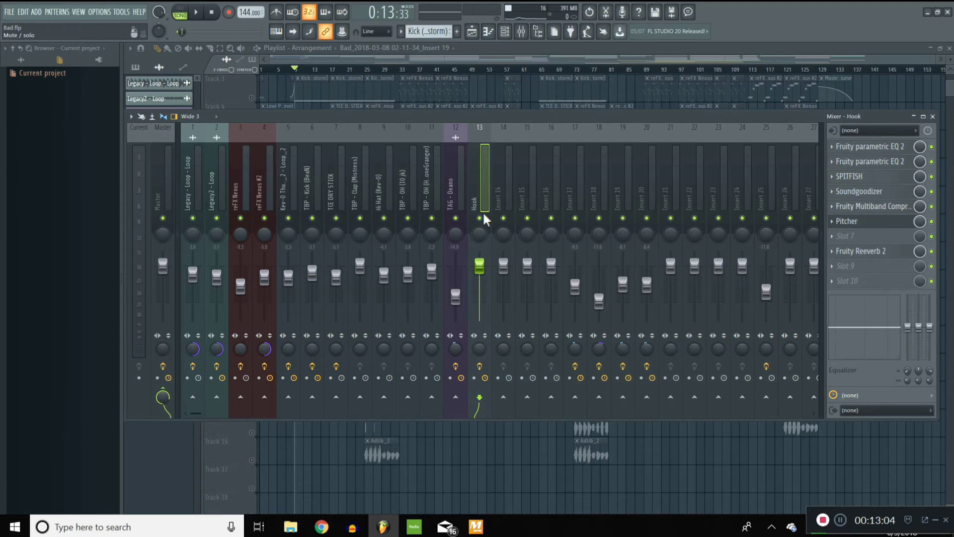
pyautogui.click(870, 219)
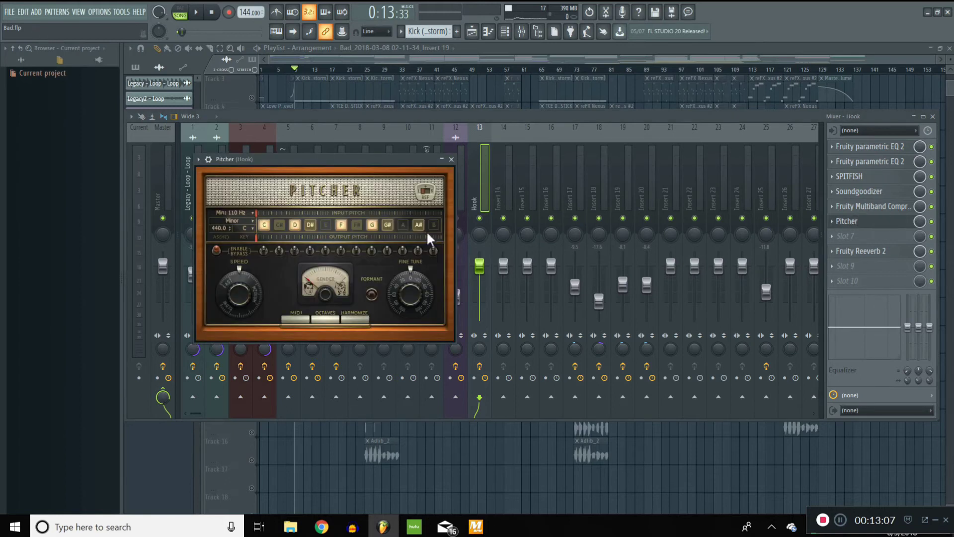
pyautogui.press('space')
pyautogui.click(249, 229)
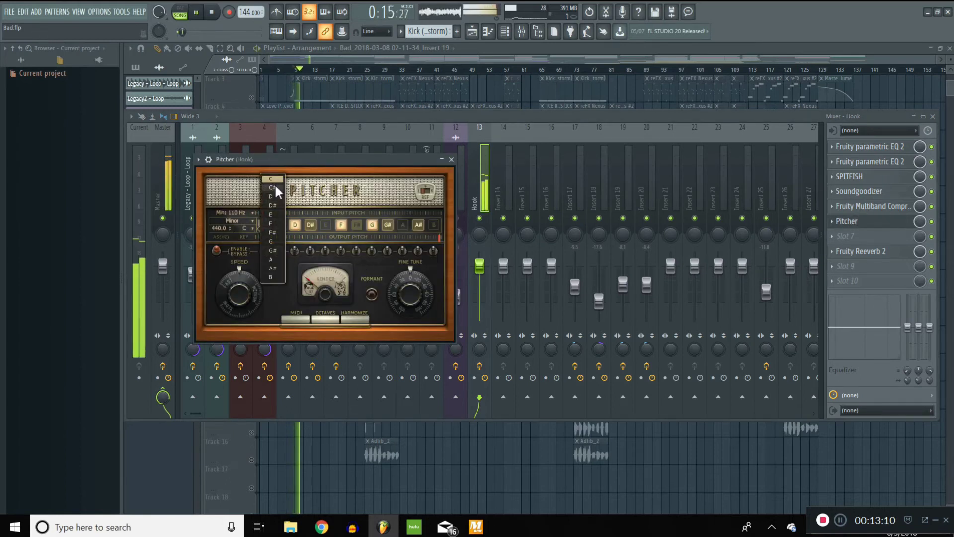
pyautogui.click(275, 187)
pyautogui.click(249, 228)
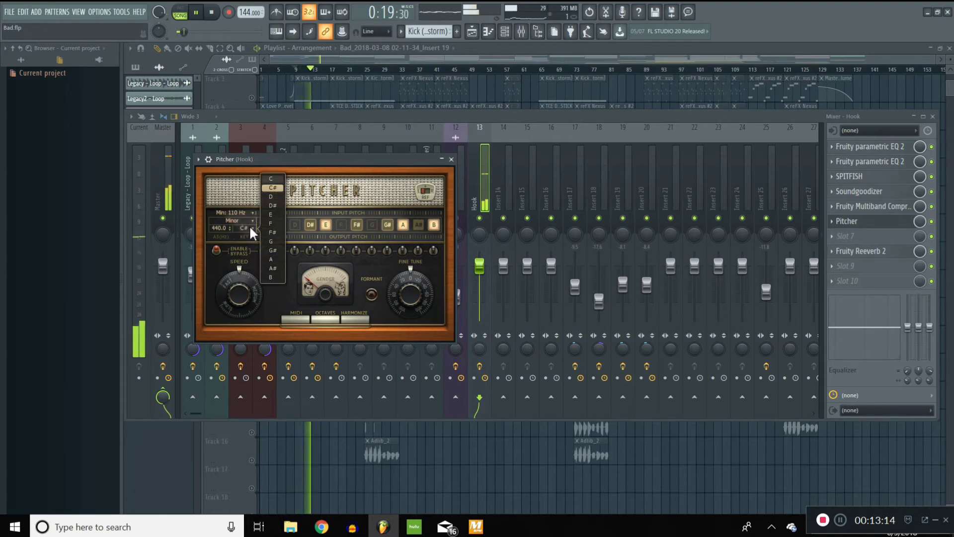
pyautogui.click(249, 225)
pyautogui.press('space')
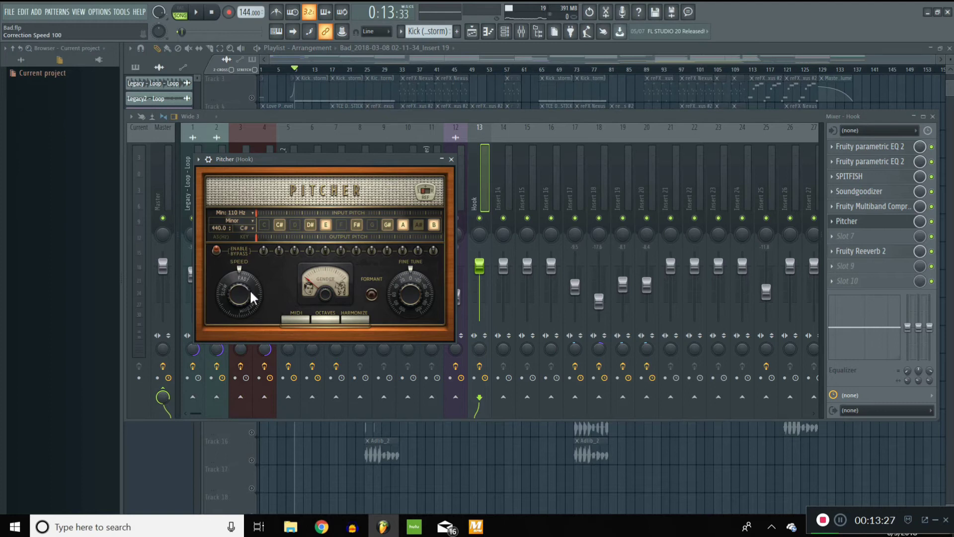
# Lower Pitcher's correction speed to 60 while listening to the Hook, stop playback, and close Pitcher.
pyautogui.scroll(-3, 249, 290)
pyautogui.press('space')
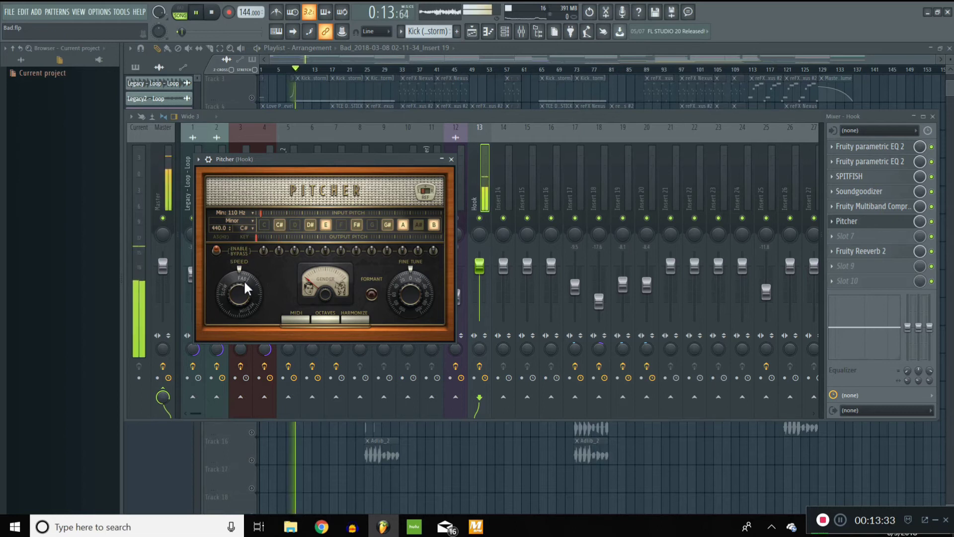
pyautogui.scroll(-5, 244, 279)
pyautogui.scroll(-8, 244, 281)
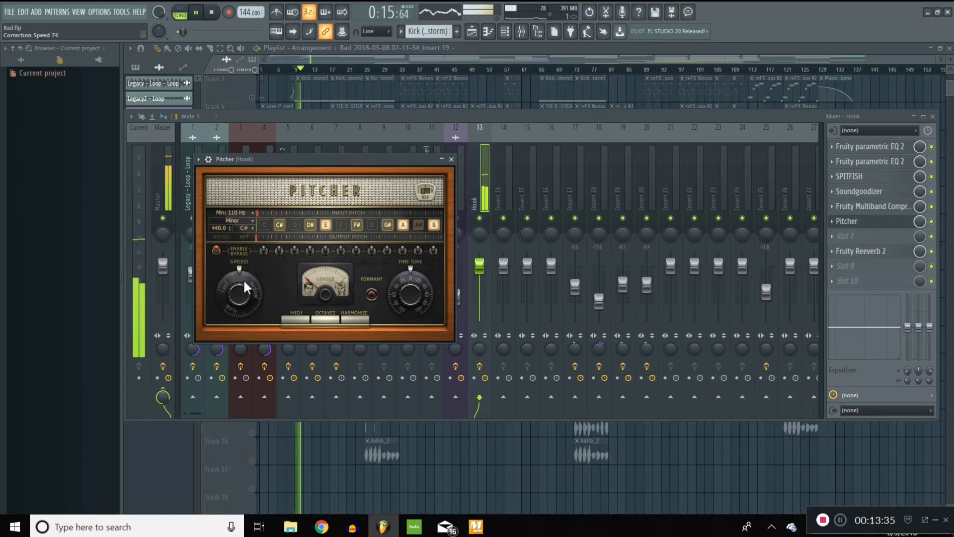
pyautogui.scroll(-2, 243, 279)
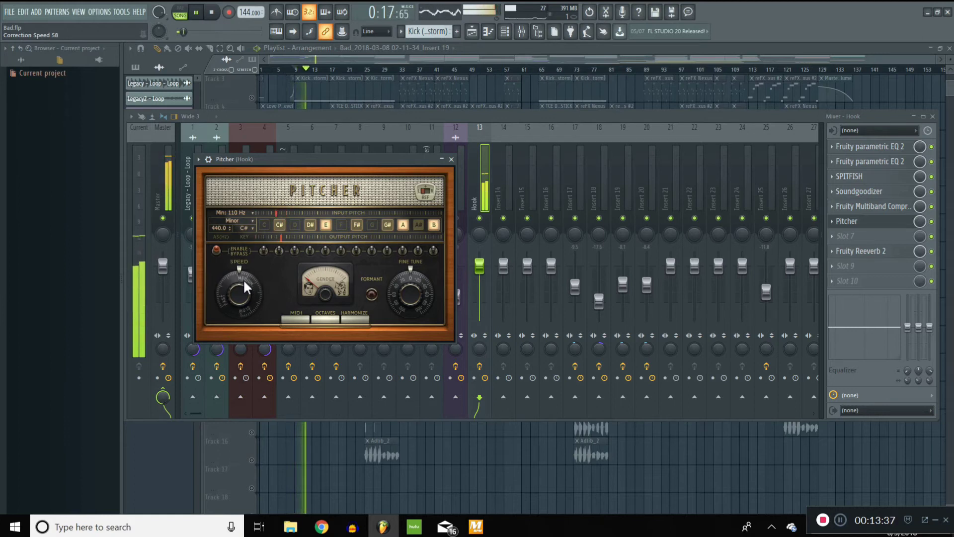
pyautogui.scroll(1, 243, 279)
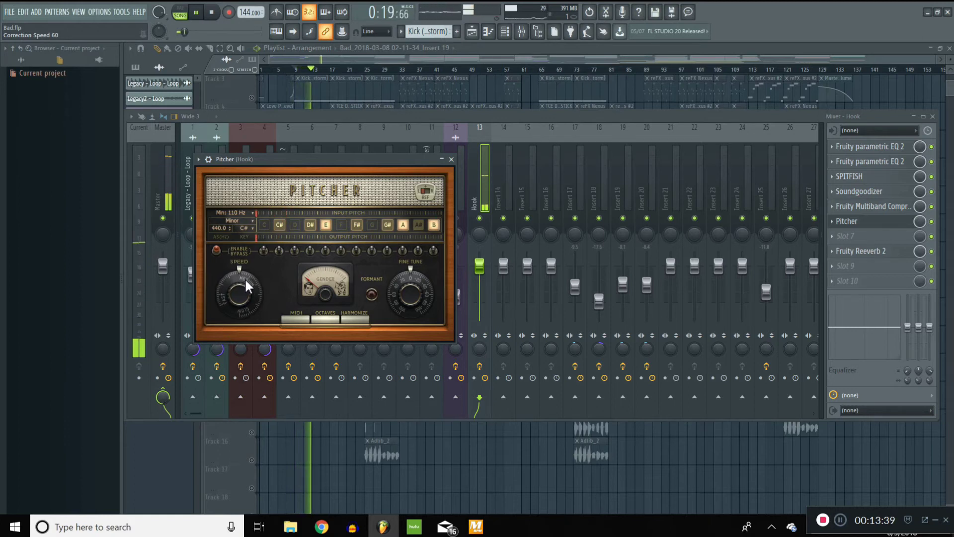
pyautogui.press('space')
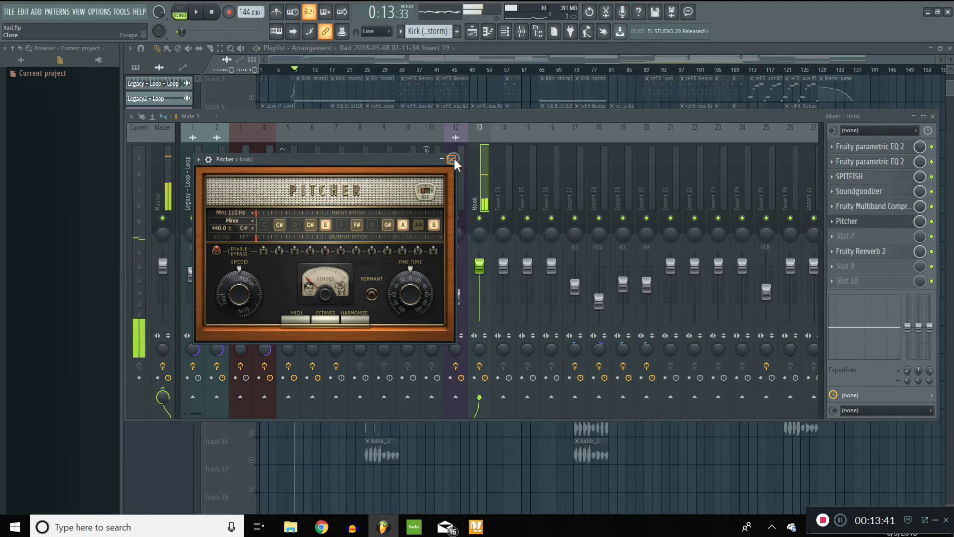
pyautogui.click(452, 158)
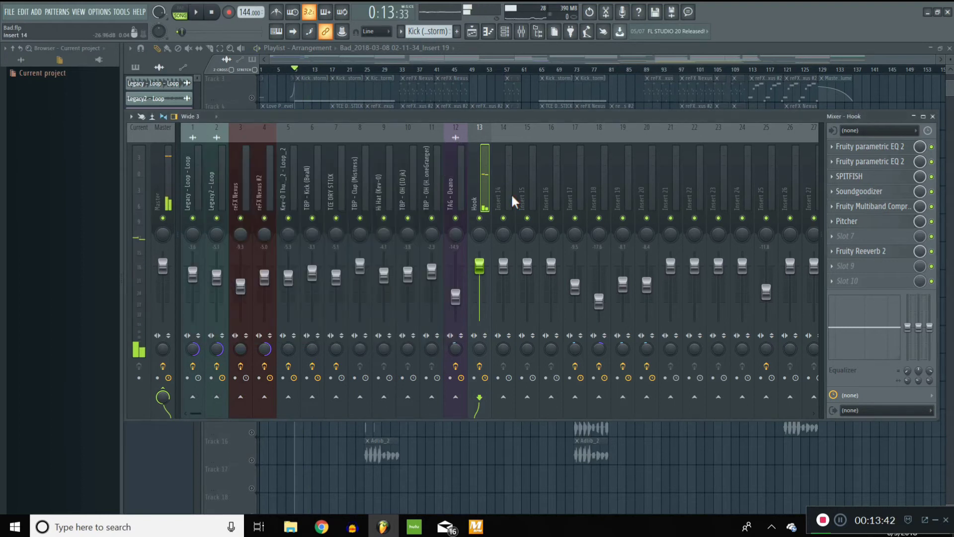
# Load Fruity Delay 2 in the Hook's seventh effect slot, between Pitcher and Fruity Reeverb 2.
pyautogui.click(878, 222)
pyautogui.click(875, 223)
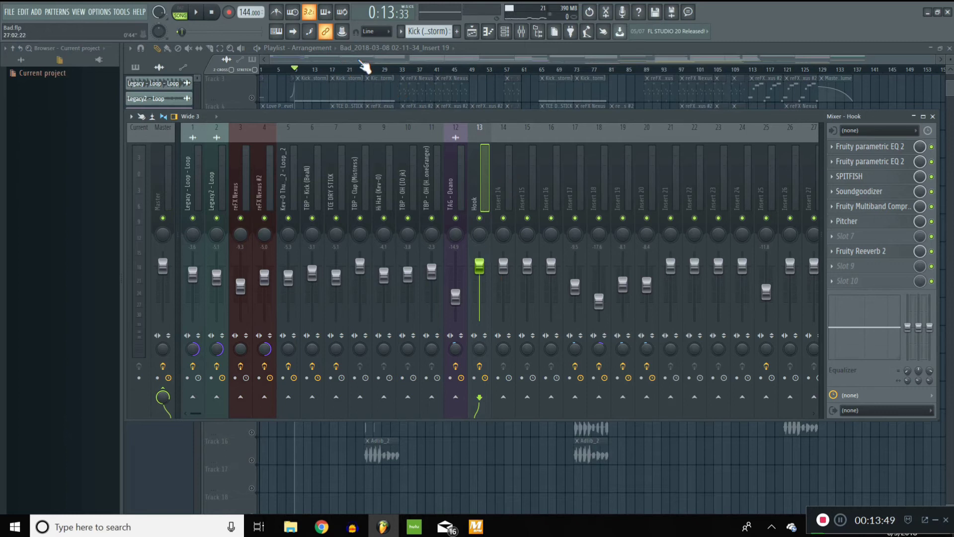
pyautogui.click(857, 236)
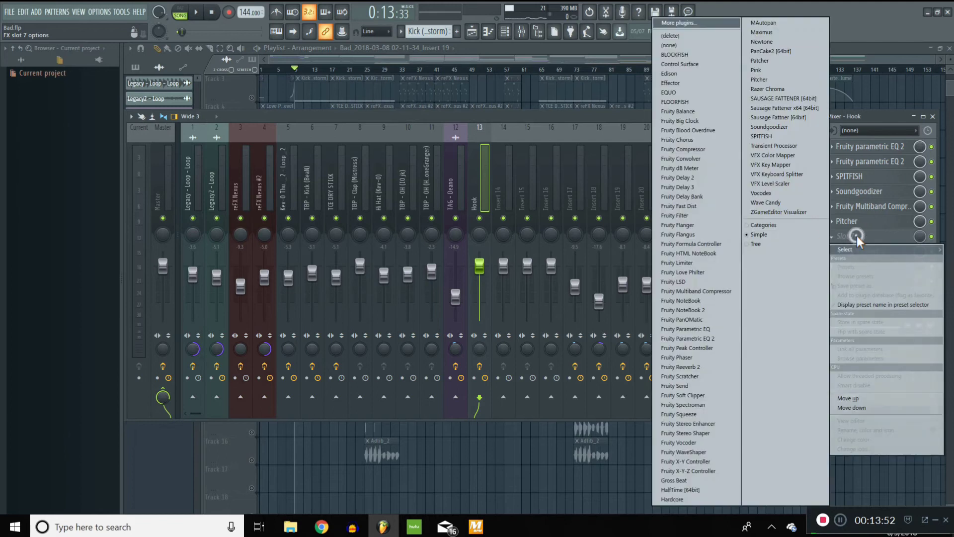
pyautogui.click(717, 181)
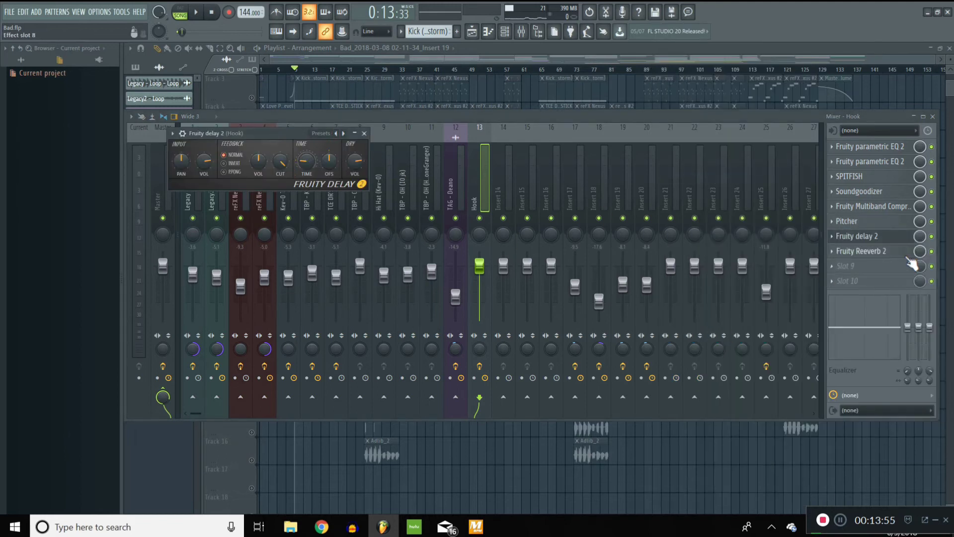
# Move Fruity Reeverb 2 to the tenth effect slot of the Hook's chain.
pyautogui.moveTo(865, 251)
pyautogui.mouseDown()
pyautogui.moveTo(885, 267)
pyautogui.moveTo(872, 285)
pyautogui.mouseUp()
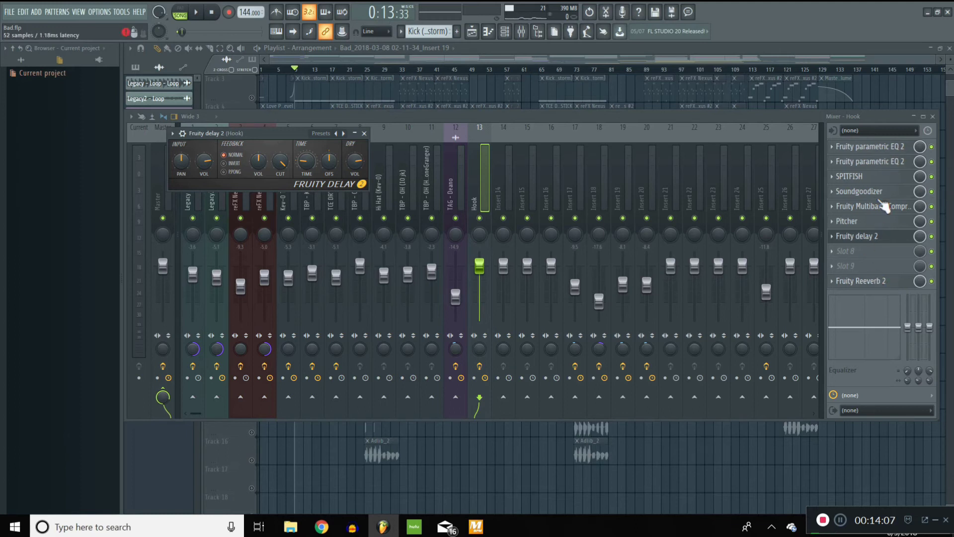
pyautogui.click(862, 237)
pyautogui.click(863, 237)
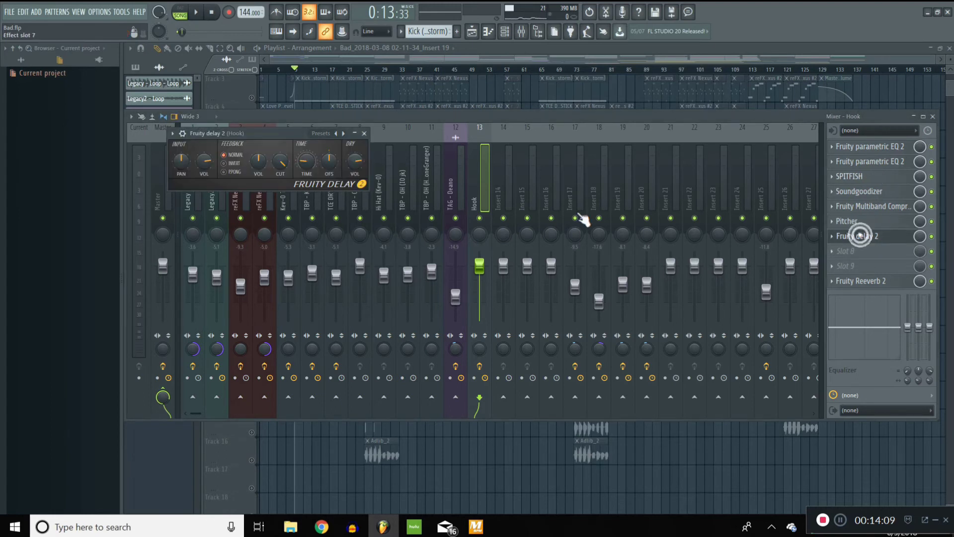
pyautogui.click(313, 174)
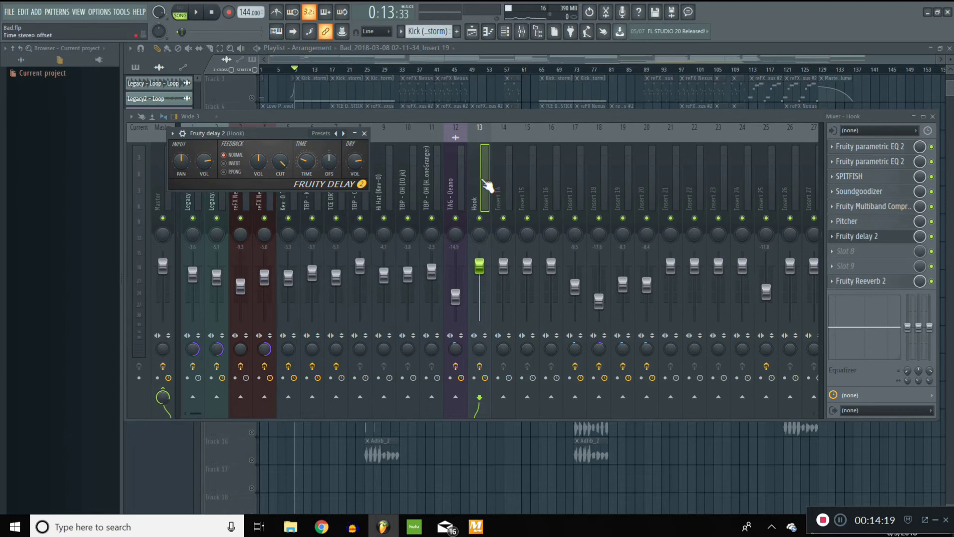
# Lower the Hook track's volume to -6.2 dB and audition it briefly with Fruity Delay 2 open.
pyautogui.moveTo(480, 265); pyautogui.dragTo(490, 279)
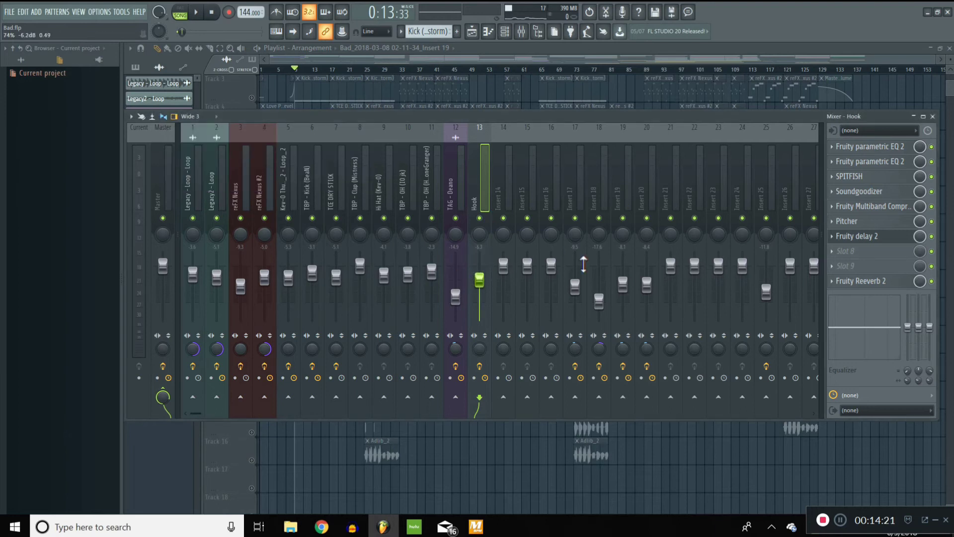
pyautogui.press('space')
pyautogui.click(857, 237)
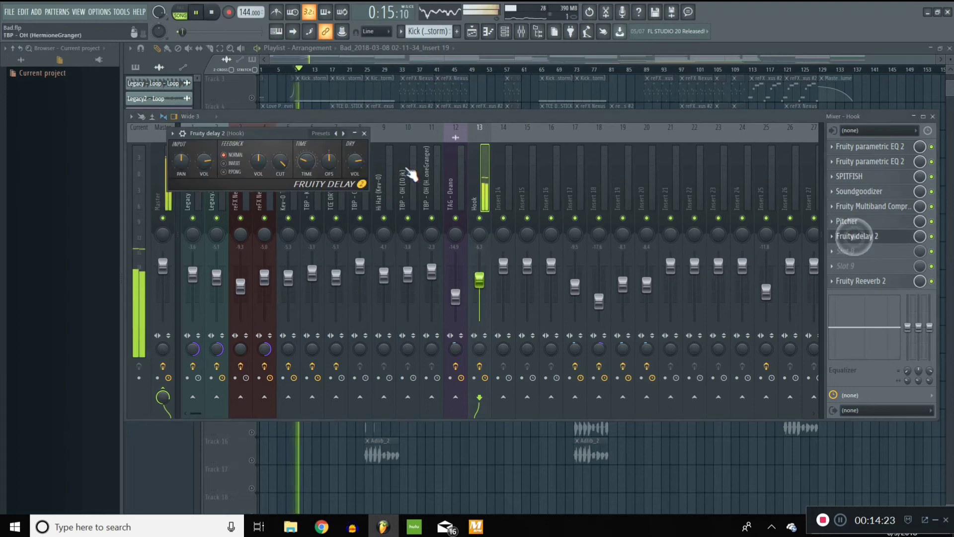
pyautogui.press('space')
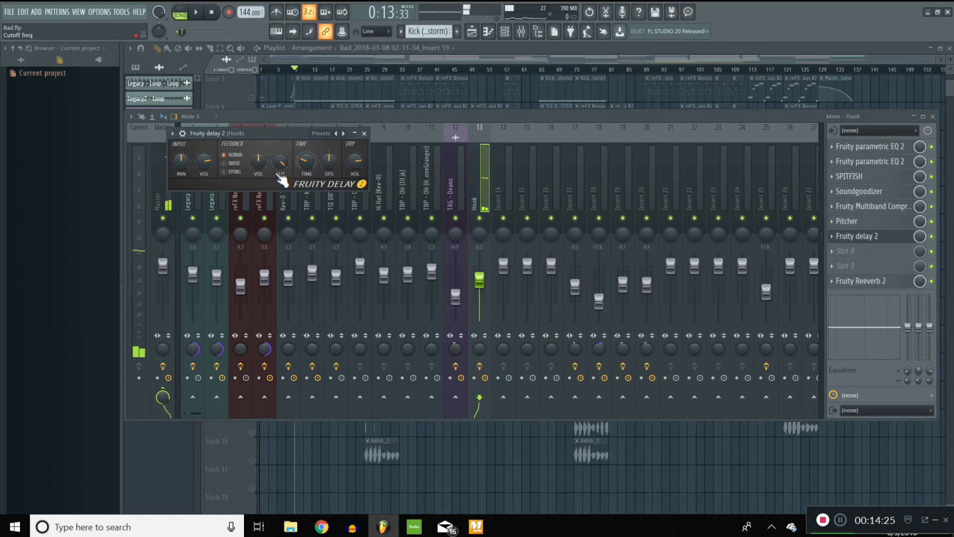
# Set Fruity Delay 2's delay time to 8:00 and lower its input volume.
pyautogui.moveTo(315, 171); pyautogui.dragTo(314, 164)
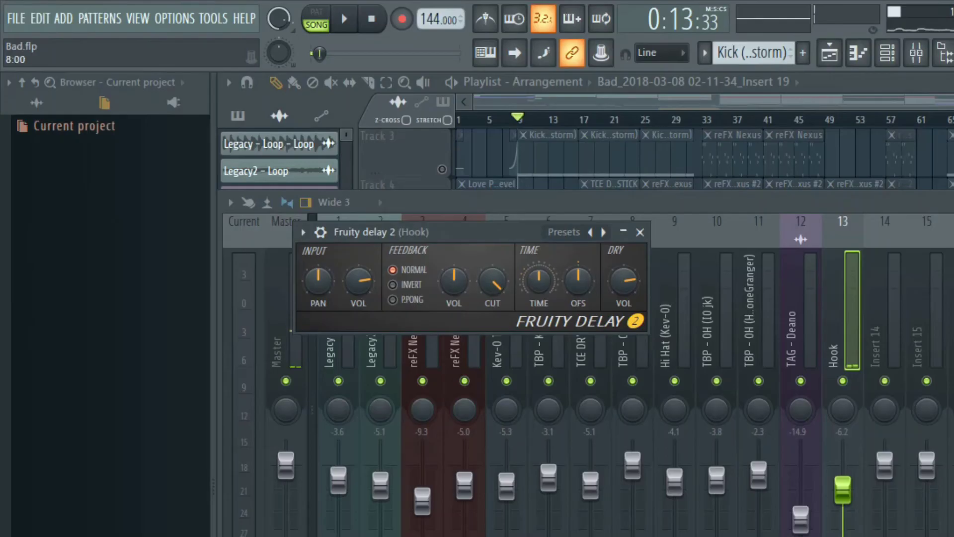
pyautogui.moveTo(539, 281); pyautogui.dragTo(539, 282)
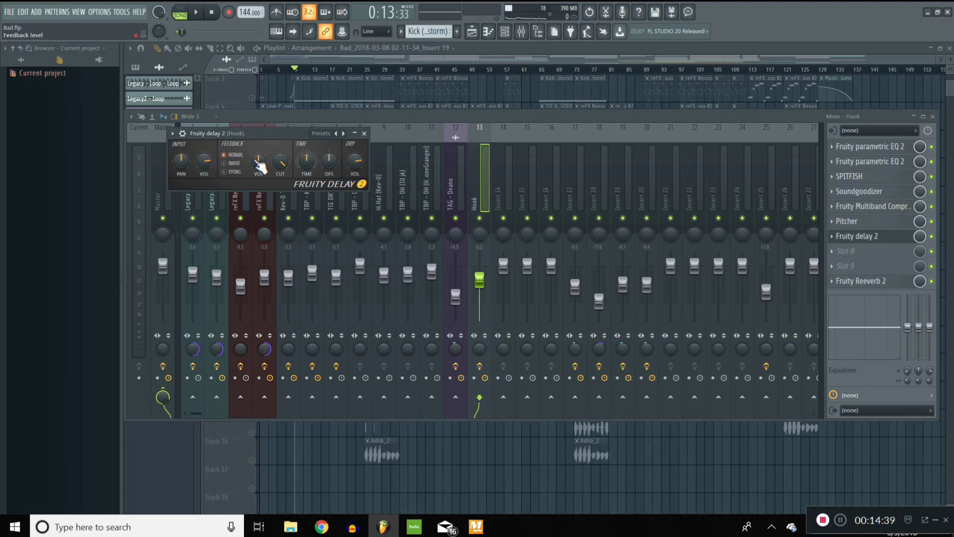
pyautogui.click(211, 165)
pyautogui.click(207, 164)
pyautogui.click(211, 167)
pyautogui.moveTo(202, 168); pyautogui.dragTo(202, 166)
# Lower Fruity Delay 2's feedback volume, audition the Hook, and close the delay.
pyautogui.click(261, 163)
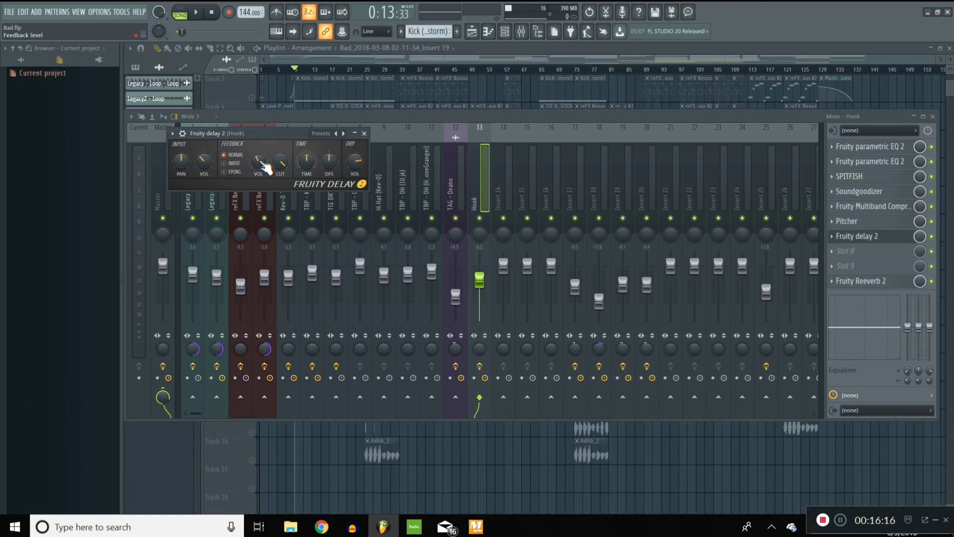
pyautogui.click(258, 160)
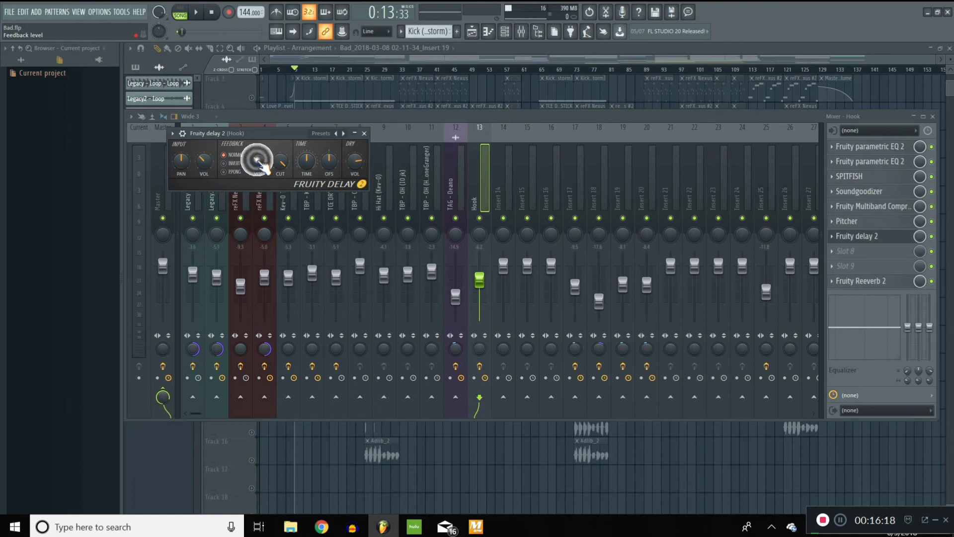
pyautogui.click(258, 161)
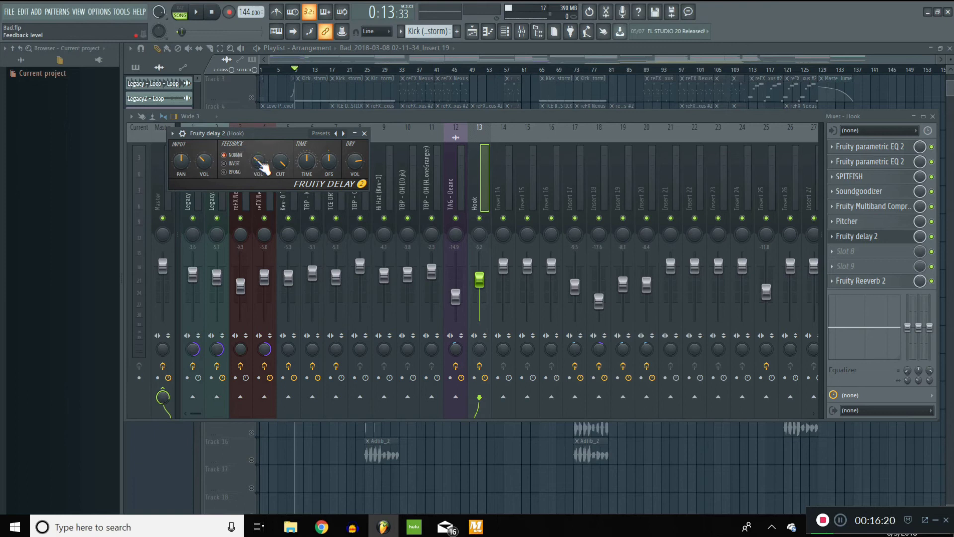
pyautogui.click(204, 160)
pyautogui.press('space')
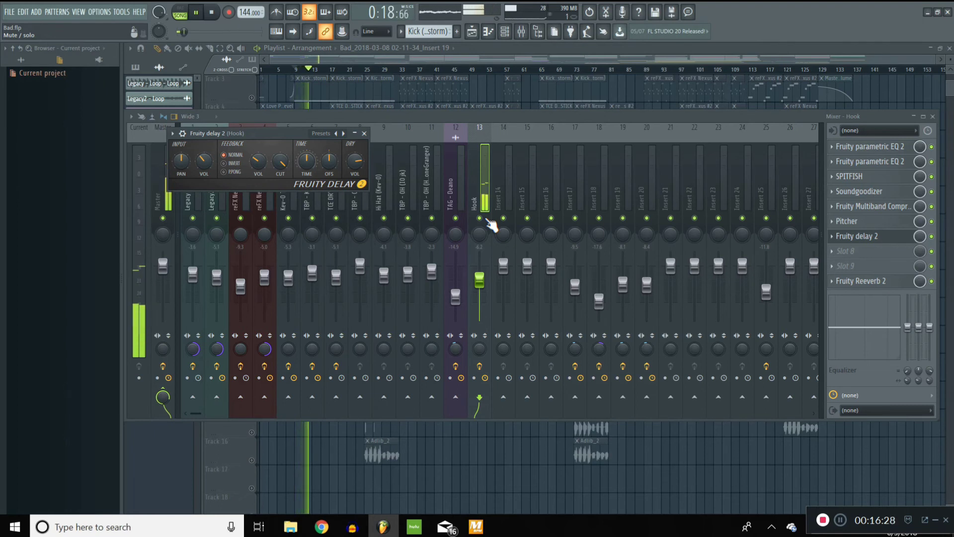
pyautogui.press('space')
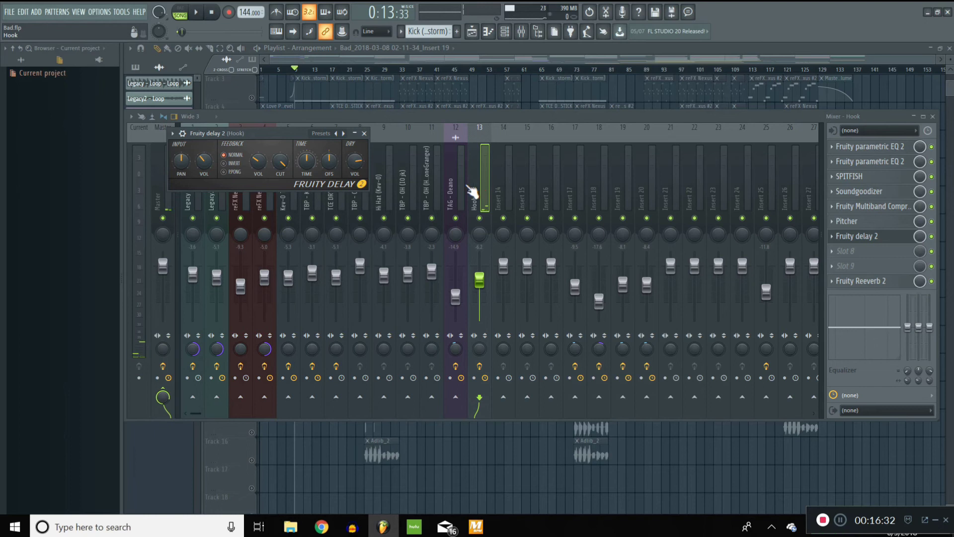
pyautogui.click(366, 132)
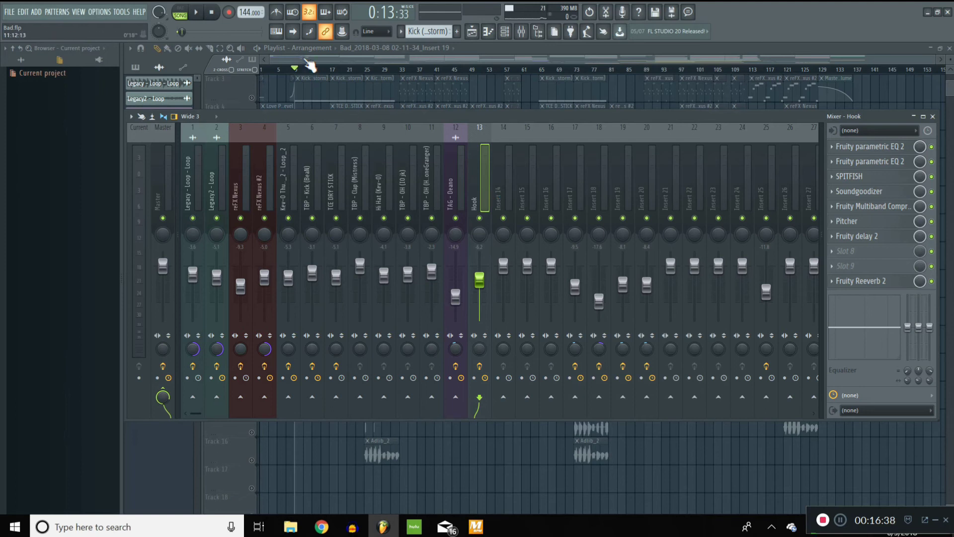
# Unsolo Track 12 in the playlist and play the full arrangement from bar 16.
pyautogui.press('F9')
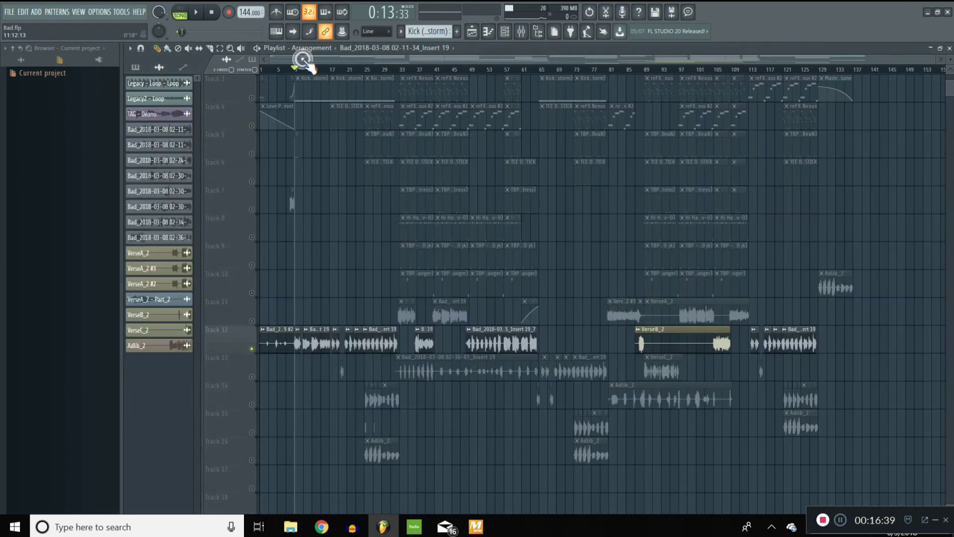
pyautogui.rightClick(252, 349)
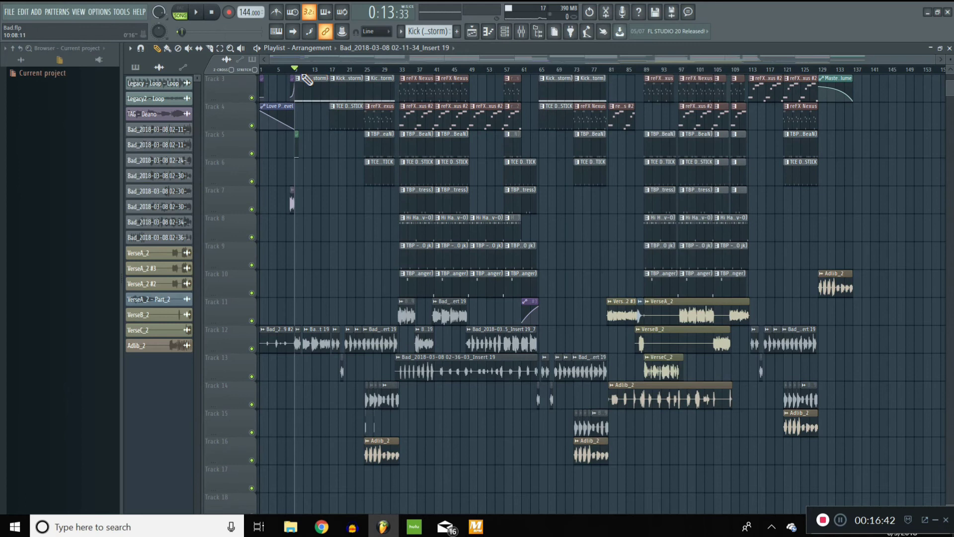
pyautogui.click(325, 69)
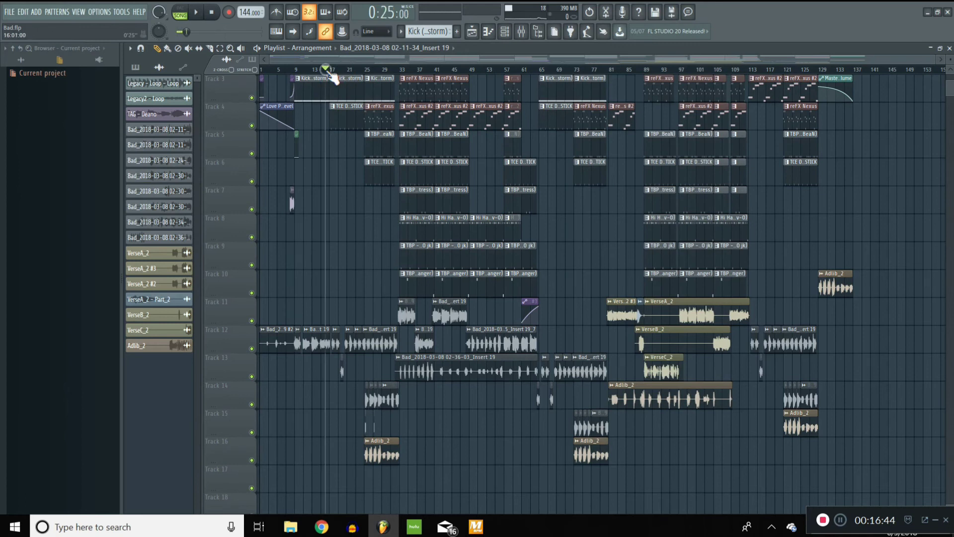
pyautogui.press('space')
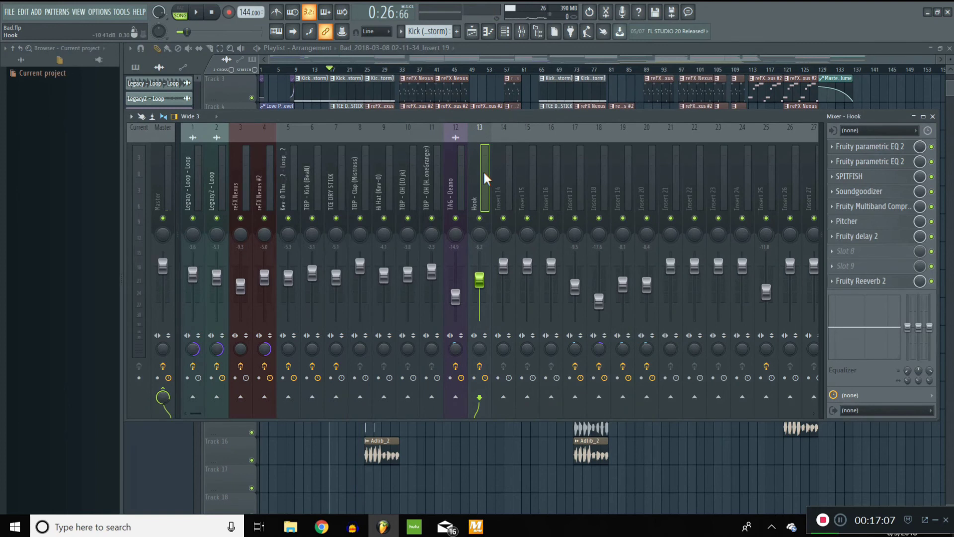
# Copy the Hook's mixer track state, with its whole effect chain, onto inserts 14, 15 and 16.
pyautogui.moveTo(484, 172)
pyautogui.mouseDown()
pyautogui.moveTo(493, 183)
pyautogui.moveTo(639, 189)
pyautogui.moveTo(499, 171)
pyautogui.mouseUp()
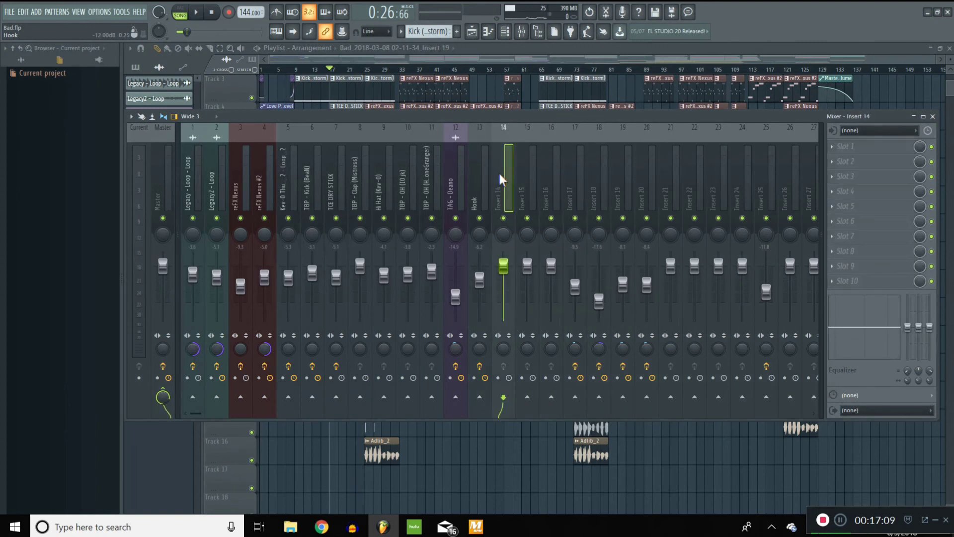
pyautogui.rightClick(530, 181)
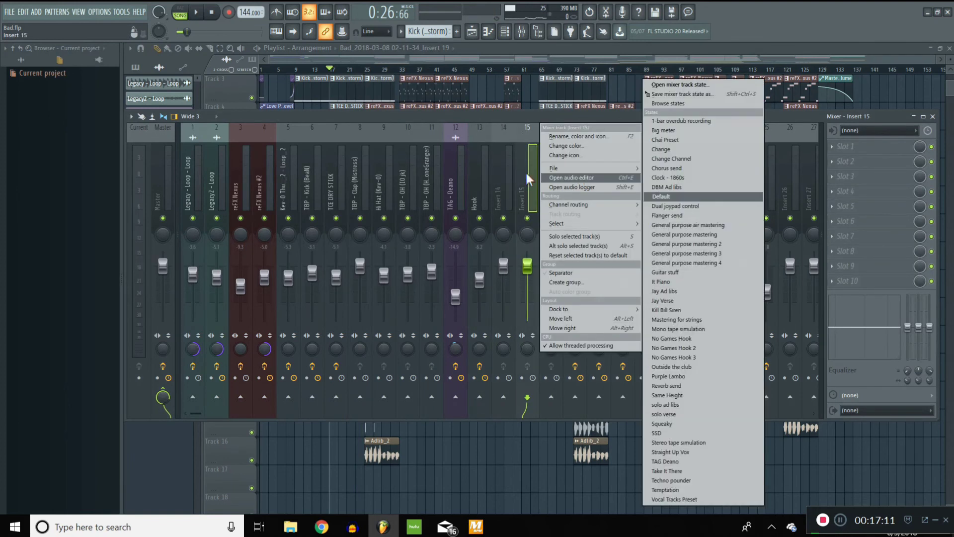
pyautogui.click(480, 181)
pyautogui.click(505, 181)
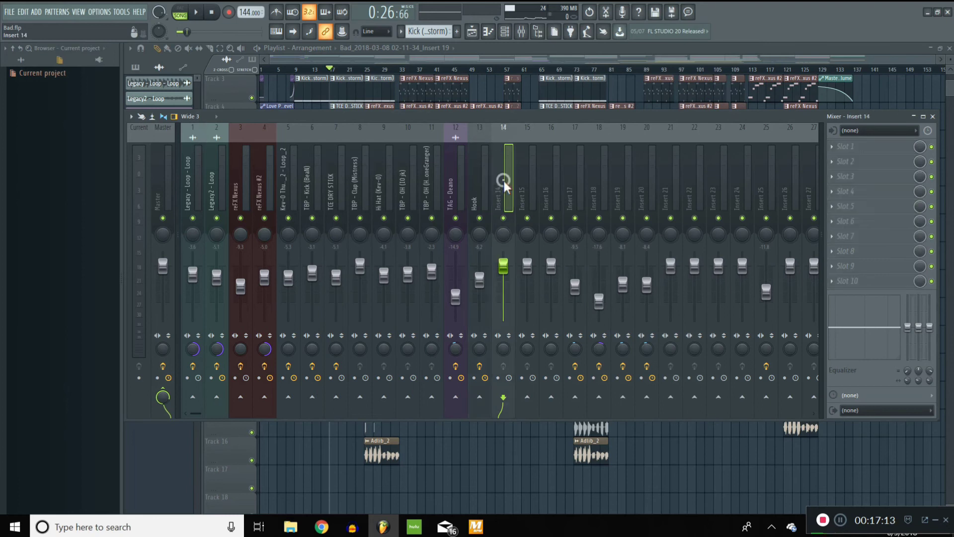
pyautogui.click(487, 175)
pyautogui.rightClick(484, 175)
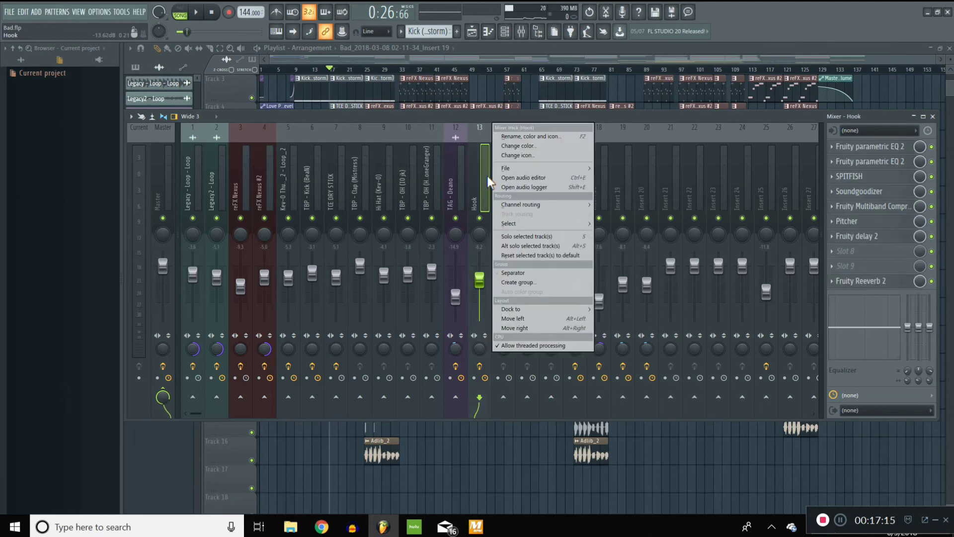
pyautogui.moveTo(506, 168)
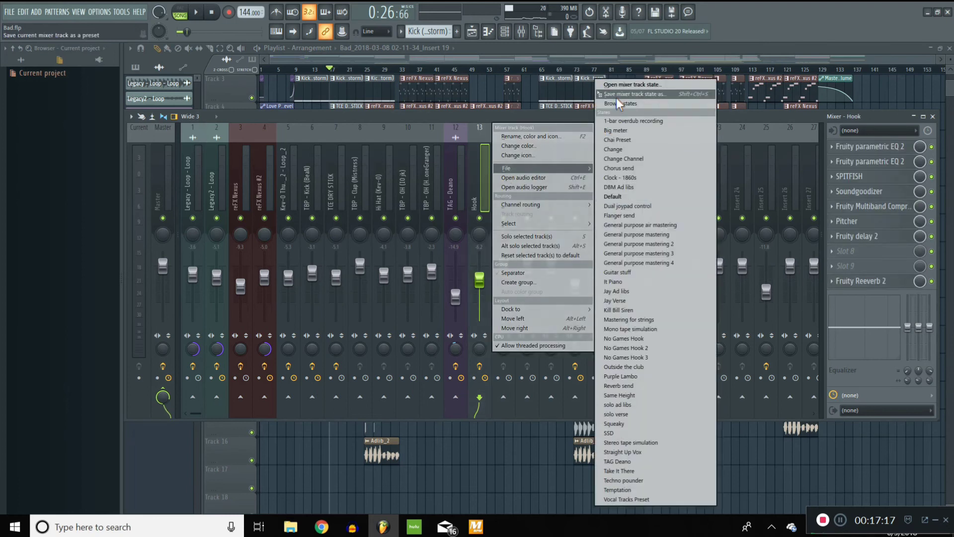
pyautogui.moveTo(617, 98); pyautogui.dragTo(857, 279)
pyautogui.moveTo(535, 172); pyautogui.dragTo(577, 158)
pyautogui.moveTo(806, 198); pyautogui.dragTo(871, 203)
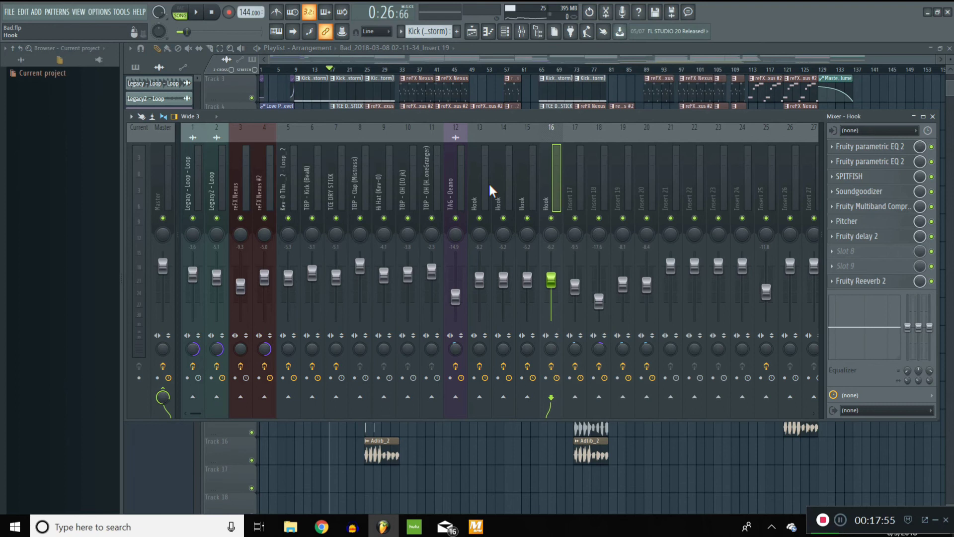
# Raise the volume of the Hook copy on insert 14 to about -3.6 dB.
pyautogui.moveTo(484, 180); pyautogui.dragTo(511, 183)
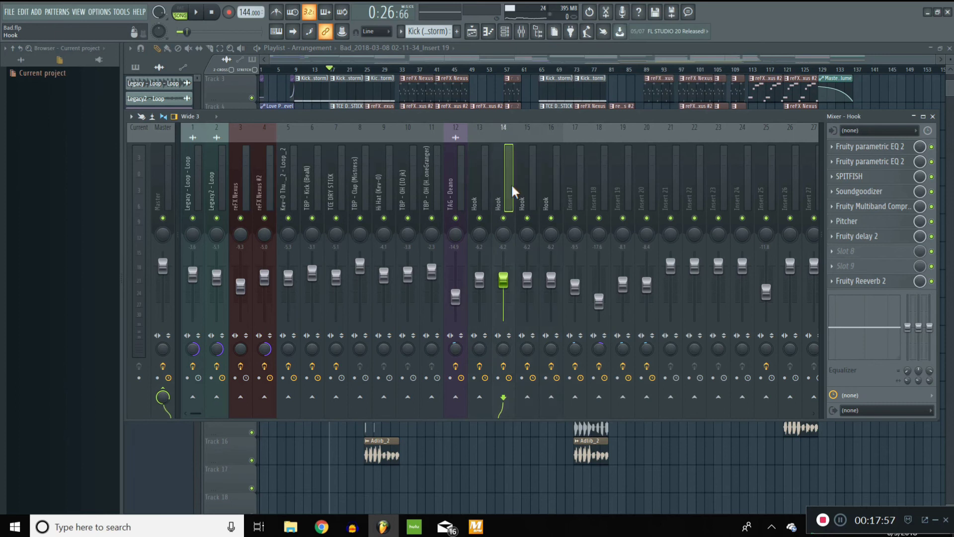
pyautogui.scroll(2, 509, 280)
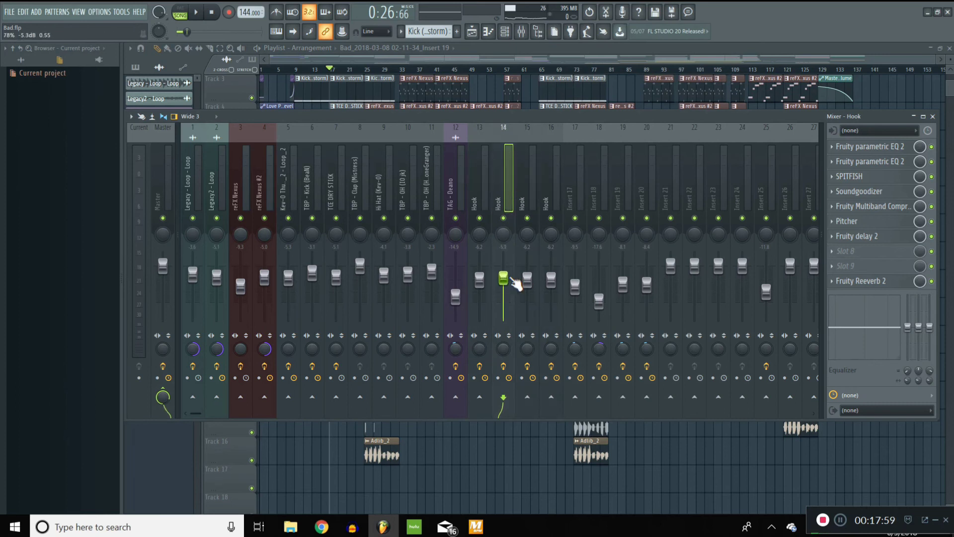
pyautogui.scroll(2, 514, 283)
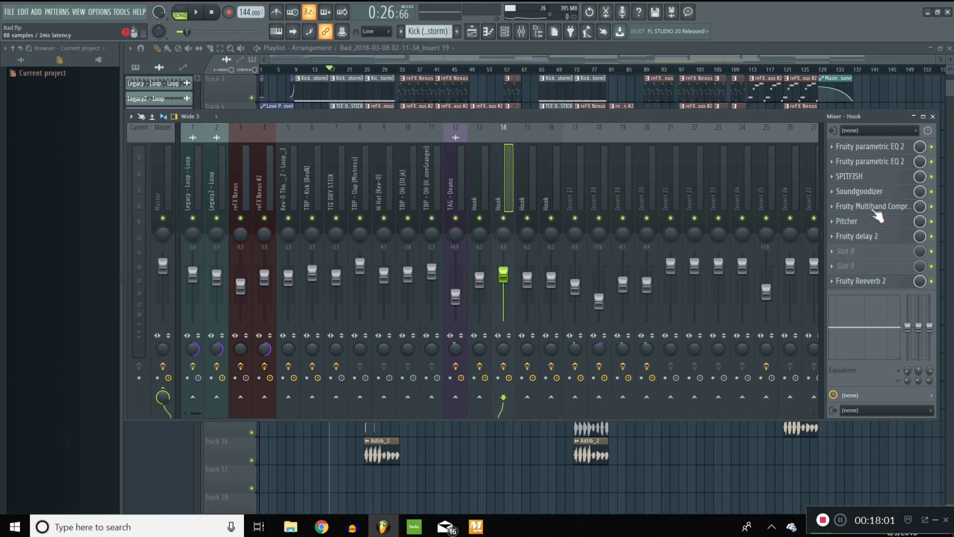
# Load the Default preset in insert 14's Fruity Reeverb 2, set its wet level to 37%, and close it.
pyautogui.click(898, 280)
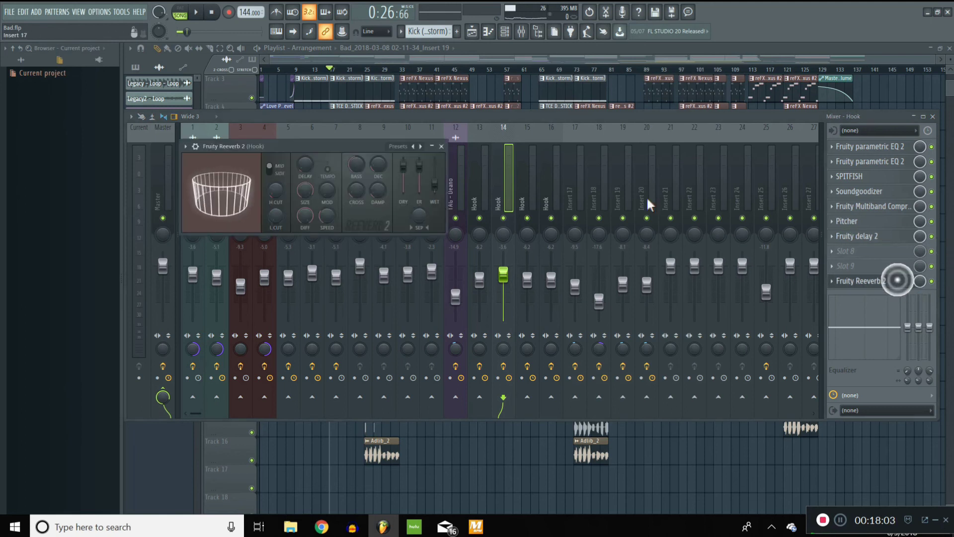
pyautogui.click(413, 147)
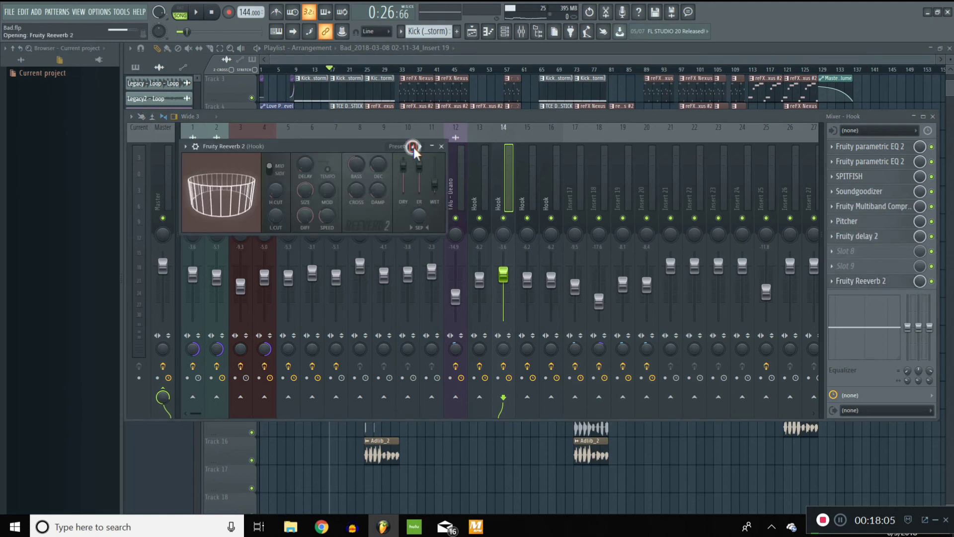
pyautogui.click(411, 146)
pyautogui.click(428, 164)
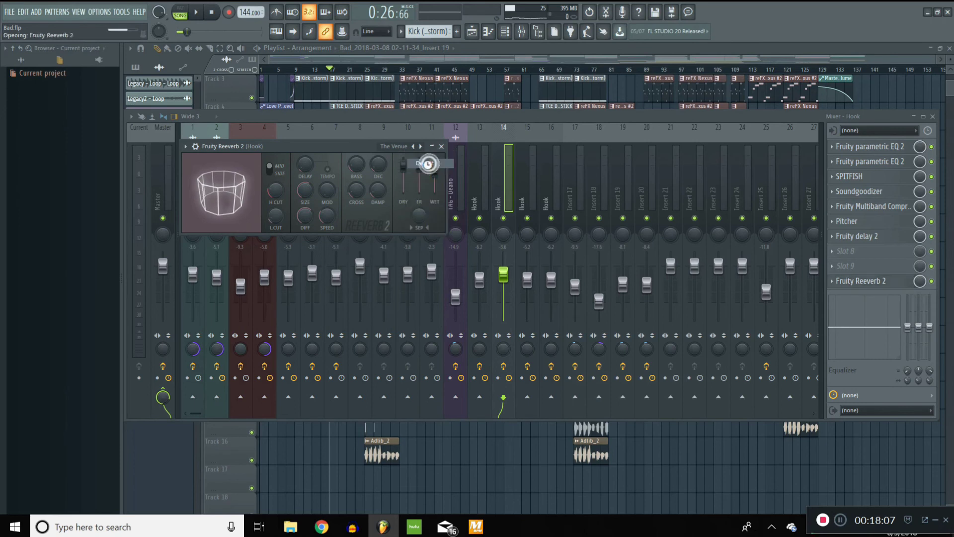
pyautogui.click(437, 178)
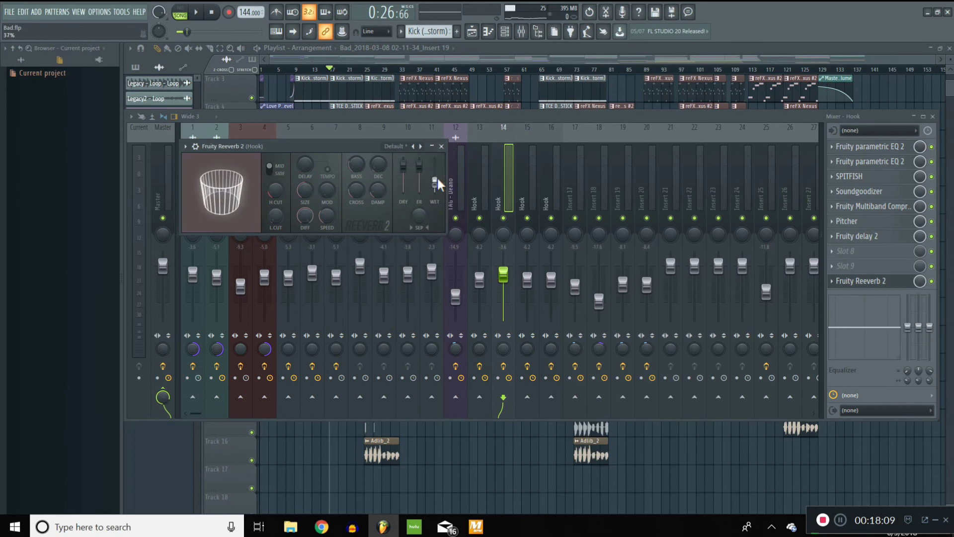
pyautogui.click(441, 146)
# Add a Fruity Parametric EQ 2 in slot 7 of insert 15, ahead of Fruity delay 2, load its Radio preset and close it.
pyautogui.click(500, 176)
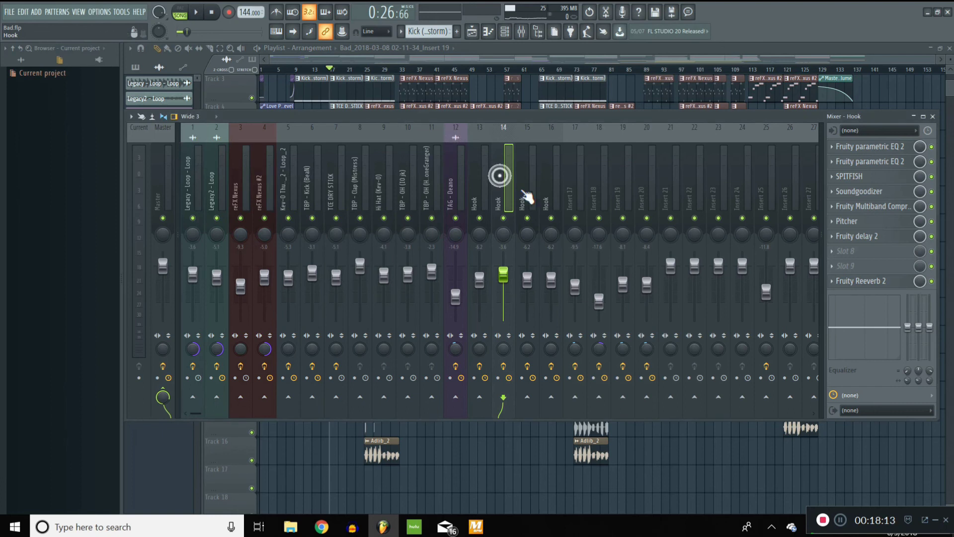
pyautogui.click(527, 197)
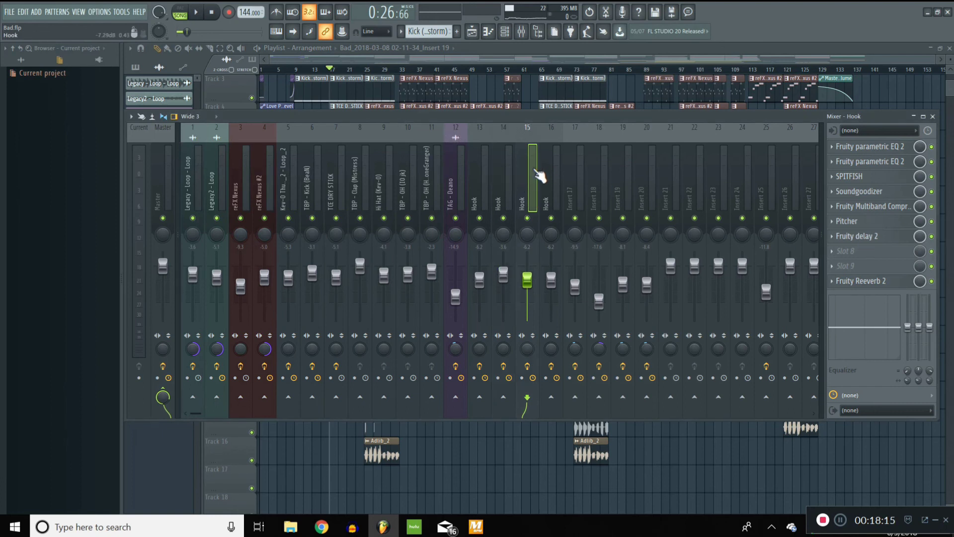
pyautogui.click(541, 192)
pyautogui.click(529, 184)
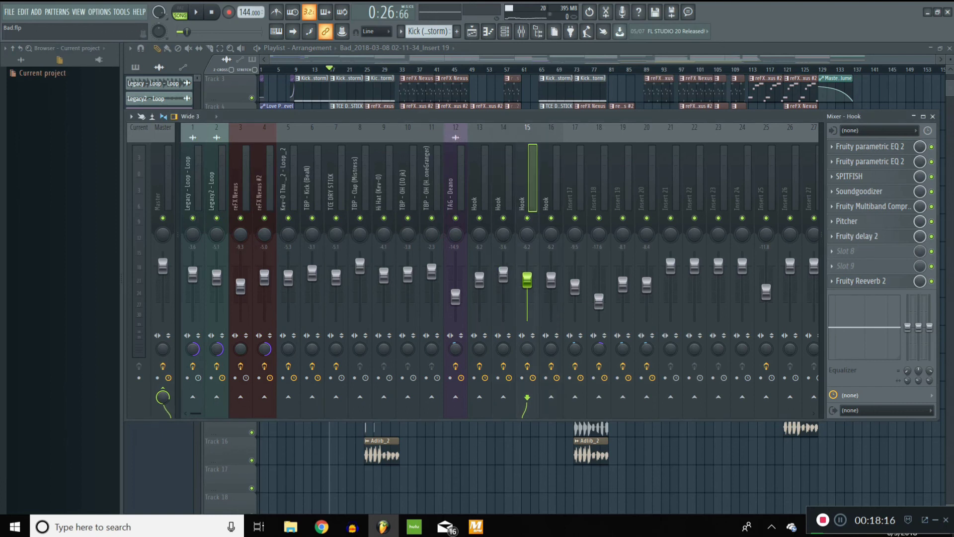
pyautogui.click(863, 250)
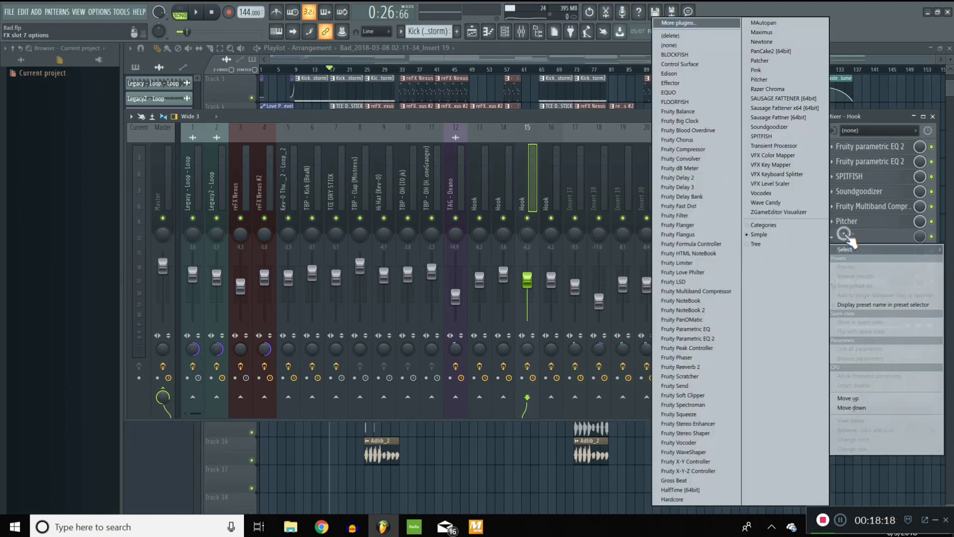
pyautogui.click(715, 339)
pyautogui.click(475, 187)
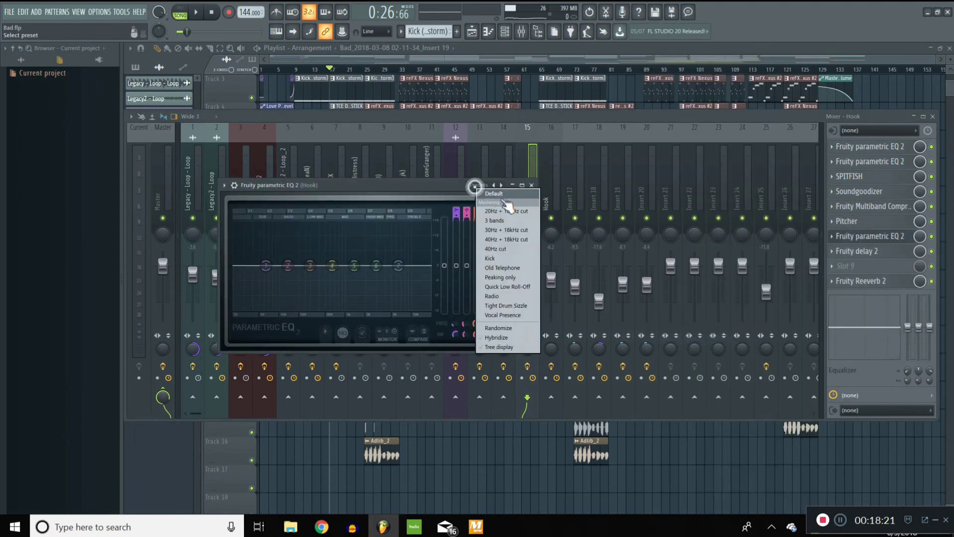
pyautogui.click(493, 296)
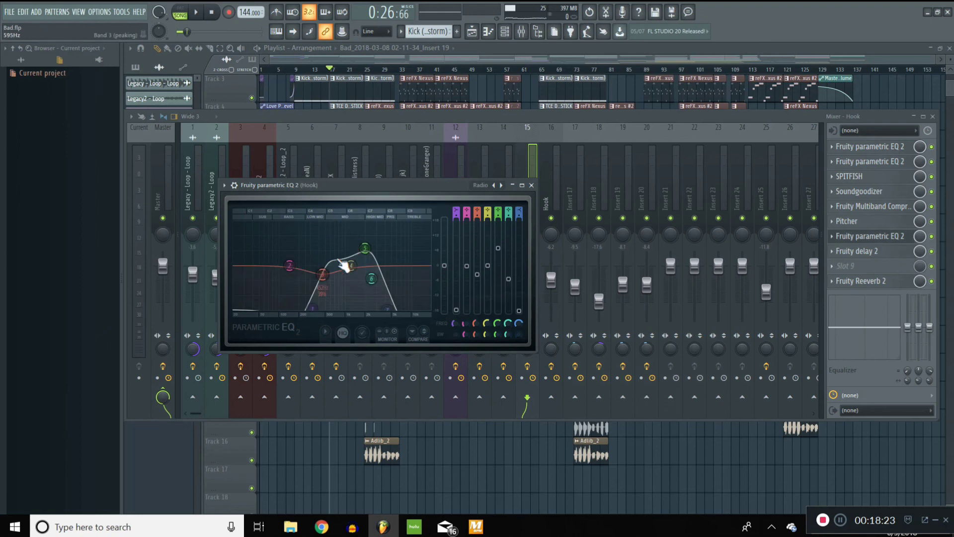
pyautogui.click(532, 186)
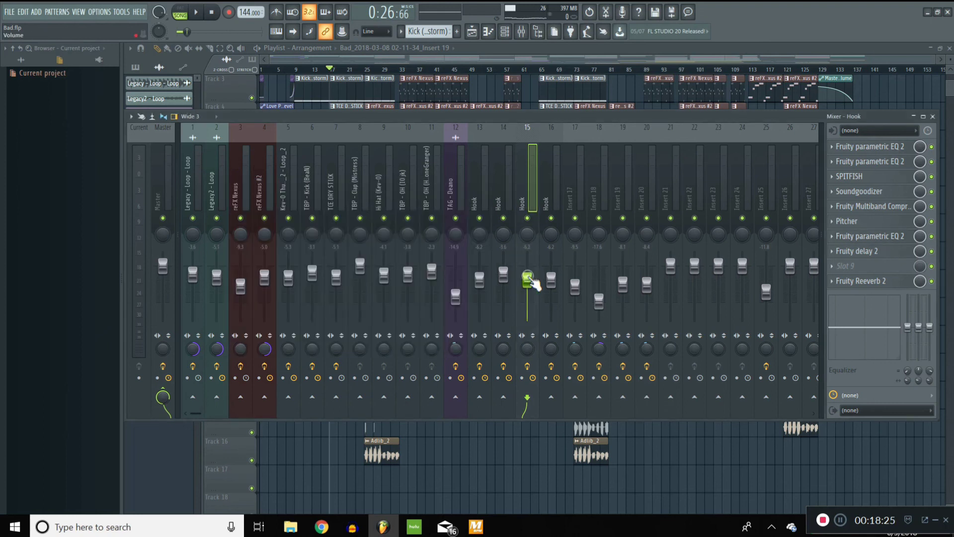
# Lower the volume of the Hook copy on insert 15 to about -13.7 dB and check the presets of its Fruity Reeverb 2.
pyautogui.moveTo(531, 281); pyautogui.dragTo(533, 301)
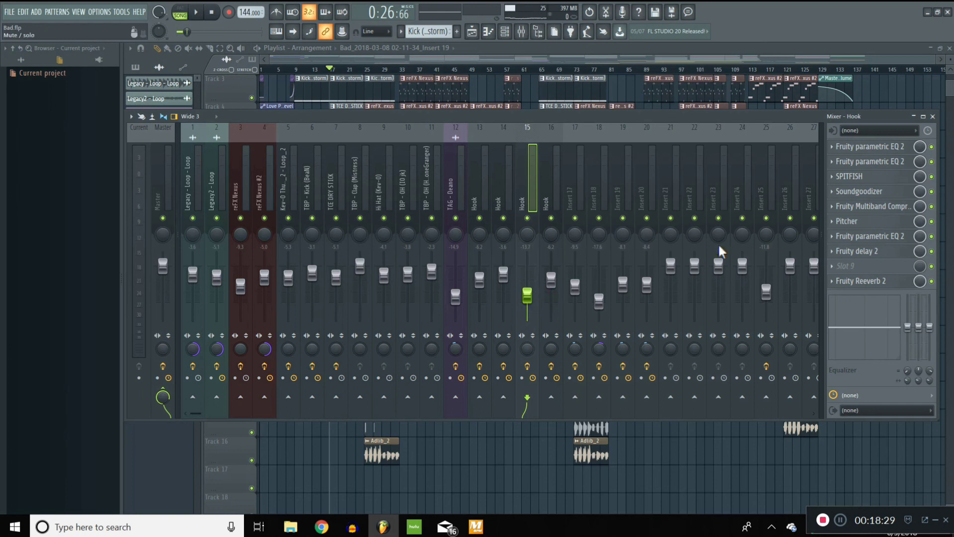
pyautogui.click(865, 280)
pyautogui.click(398, 148)
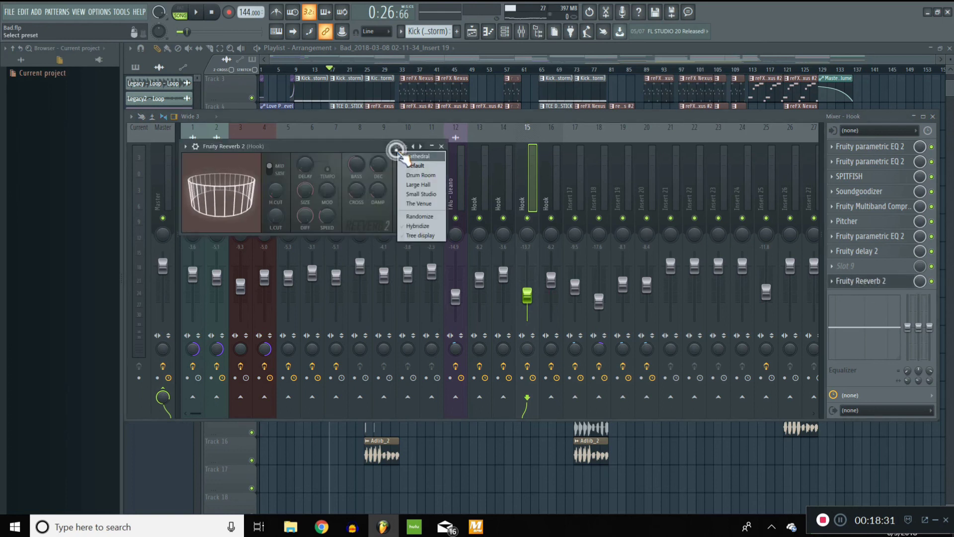
pyautogui.click(418, 157)
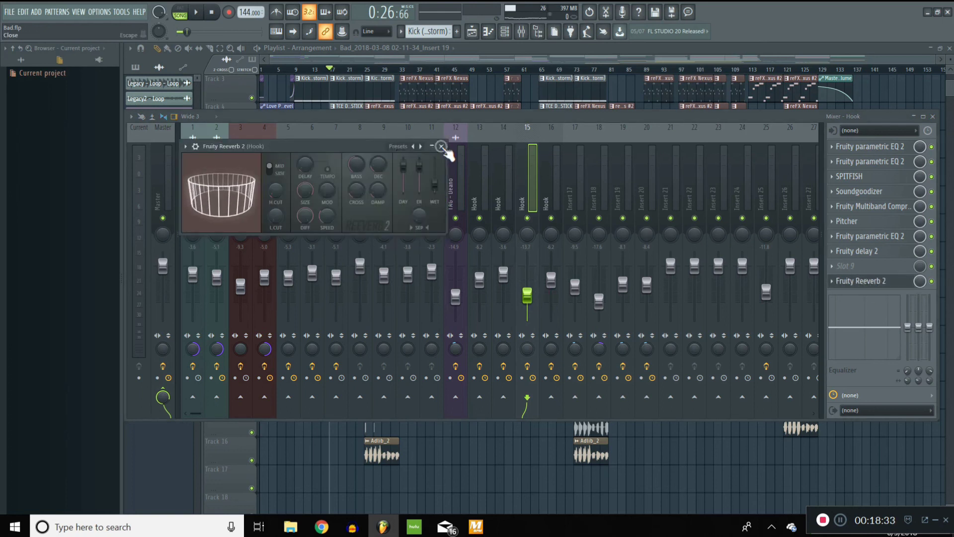
pyautogui.click(441, 146)
# Copy the Hook's mixer track state from insert 13 onto insert 16 once more.
pyautogui.click(478, 180)
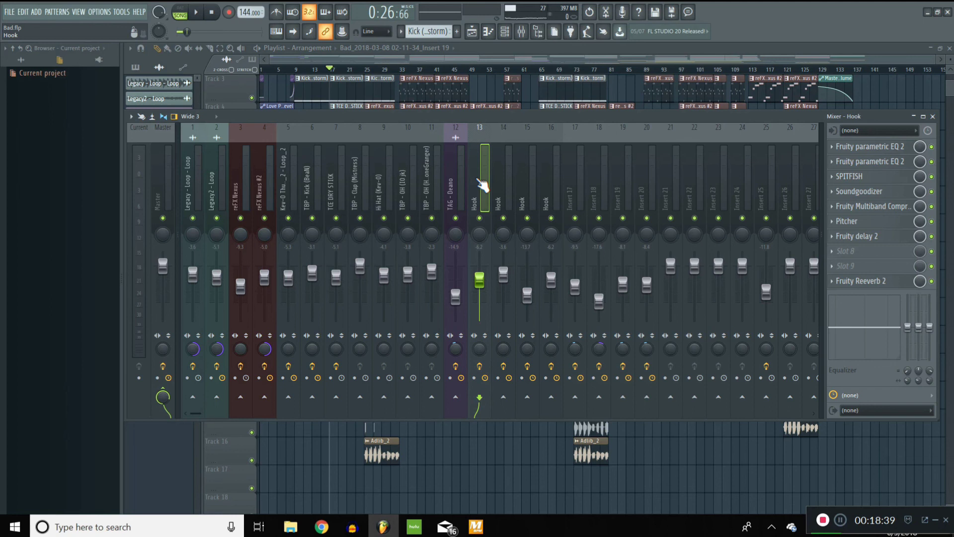
pyautogui.rightClick(481, 184)
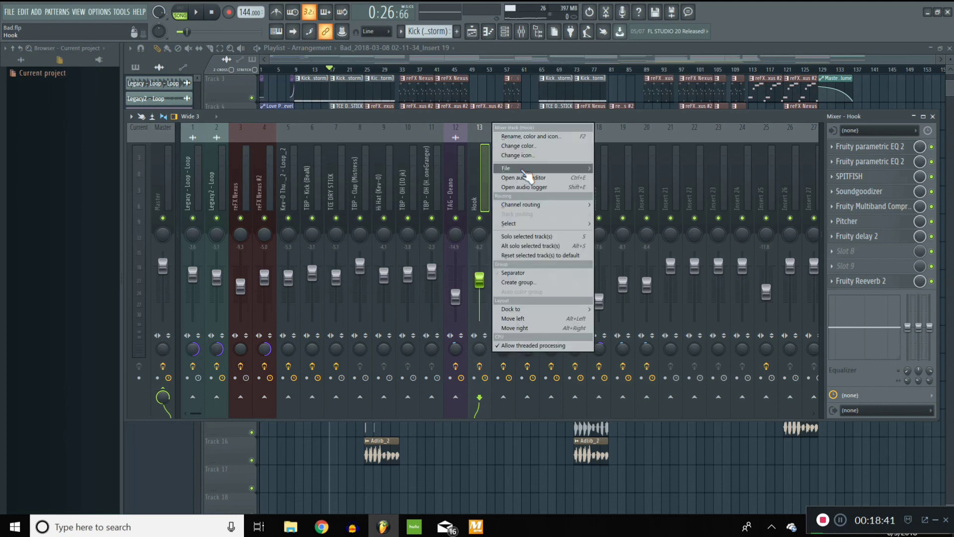
pyautogui.moveTo(547, 168)
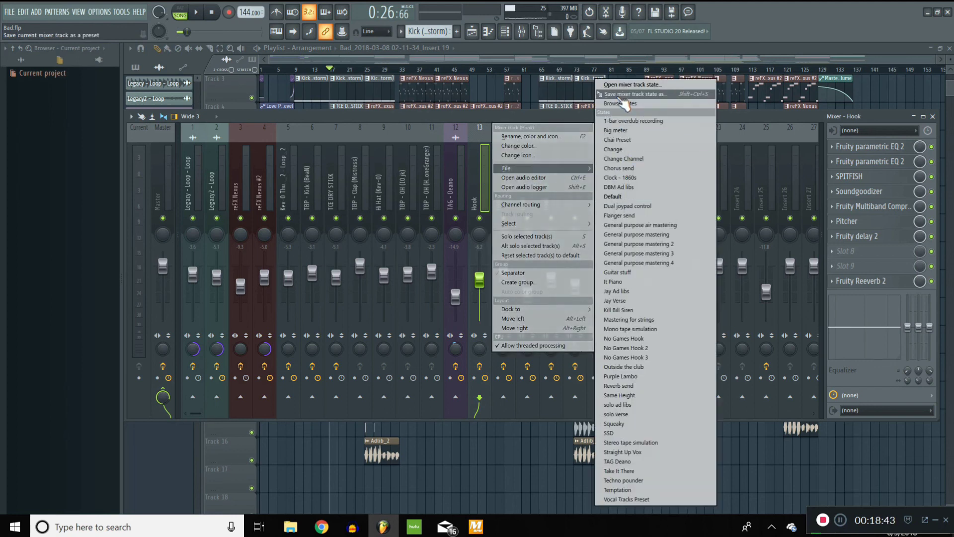
pyautogui.moveTo(619, 96); pyautogui.dragTo(559, 194)
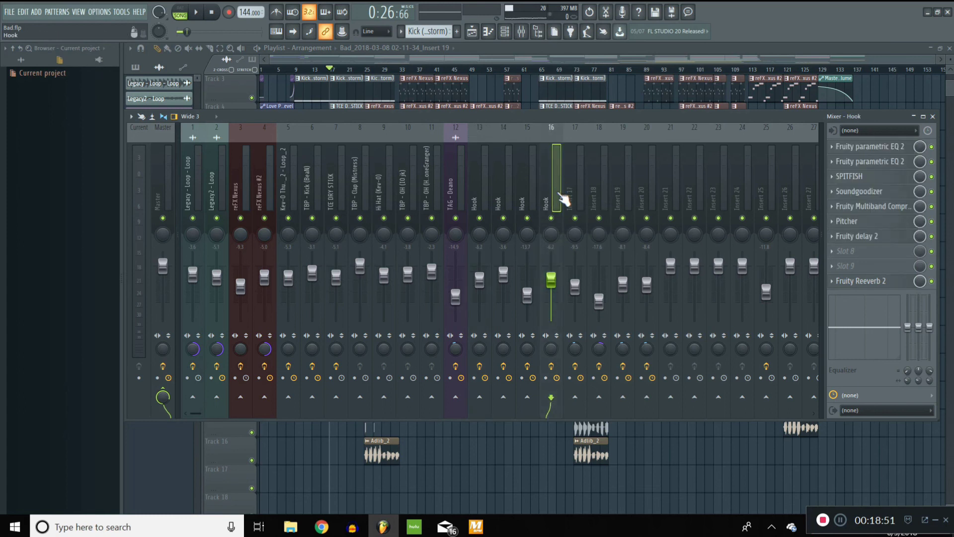
# Rename the Hook copy on insert 14 as Verse.
pyautogui.click(458, 188)
pyautogui.click(478, 192)
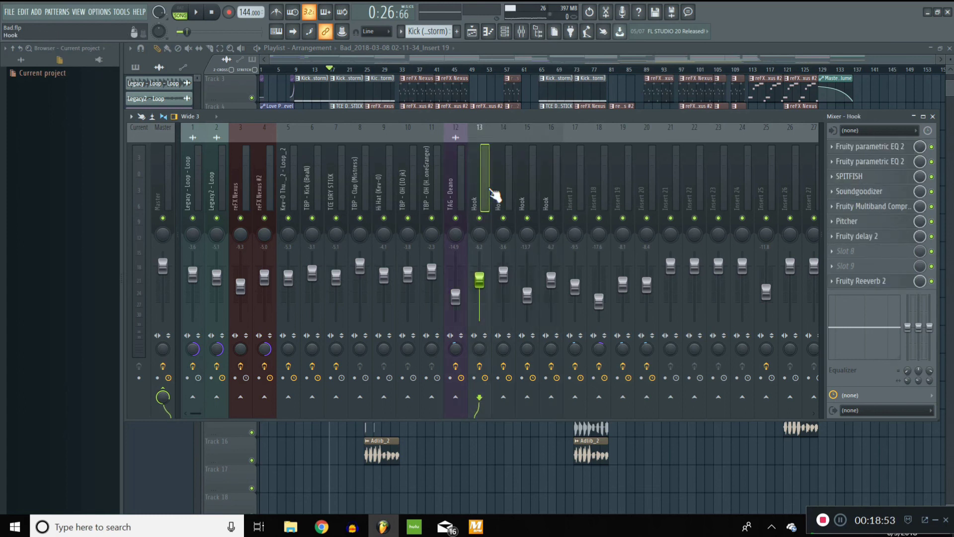
pyautogui.rightClick(504, 199)
pyautogui.click(546, 131)
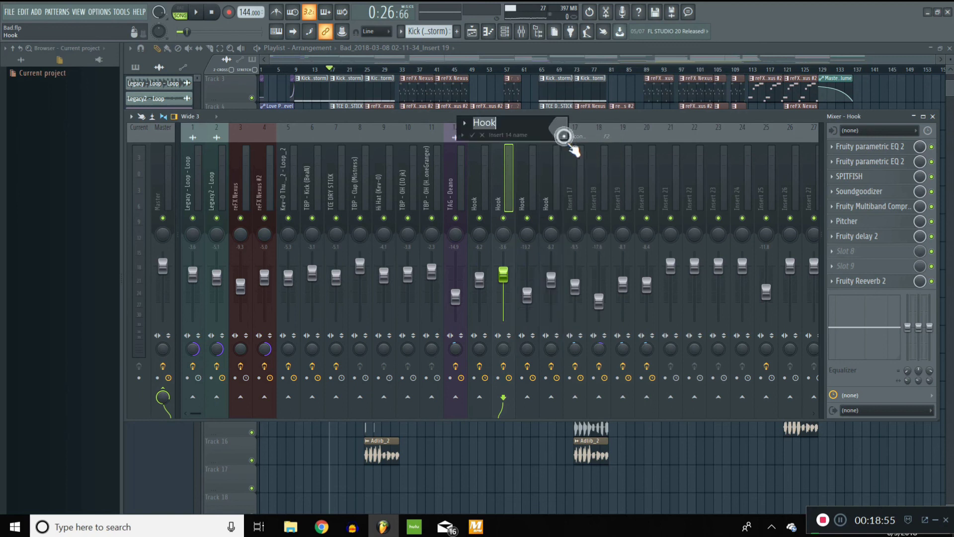
pyautogui.write('V')
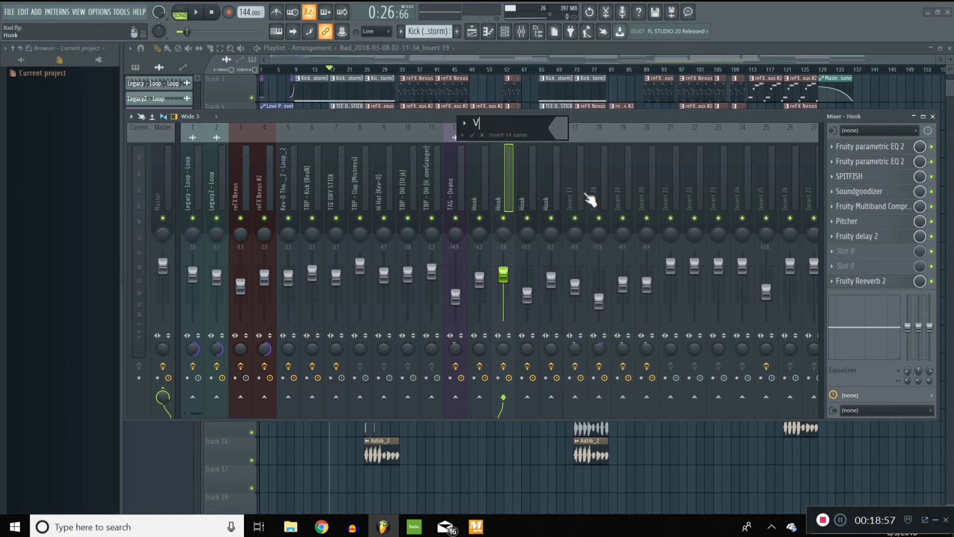
pyautogui.write('erse')
pyautogui.press('Return')
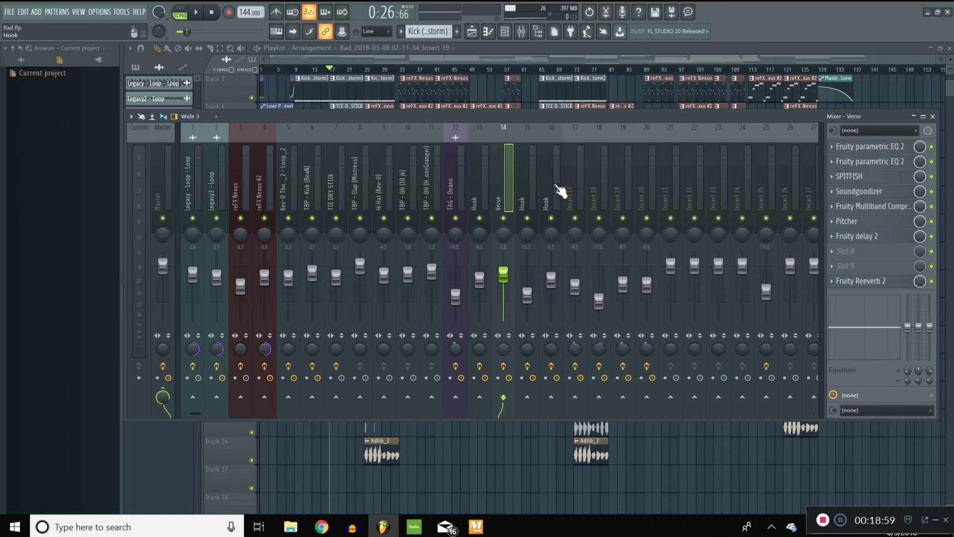
# Clear the custom name Hook from the mixer track on insert 15.
pyautogui.rightClick(536, 188)
pyautogui.click(628, 132)
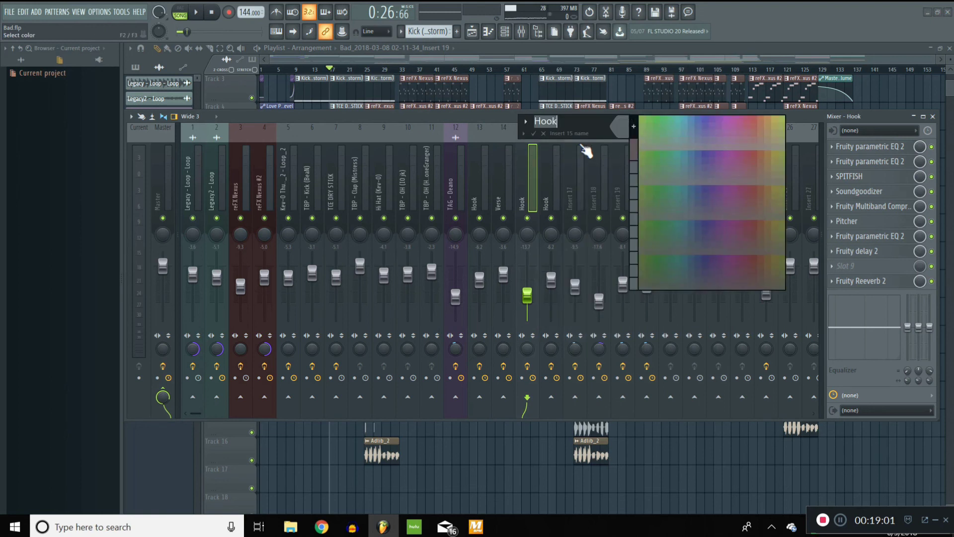
pyautogui.click(593, 119)
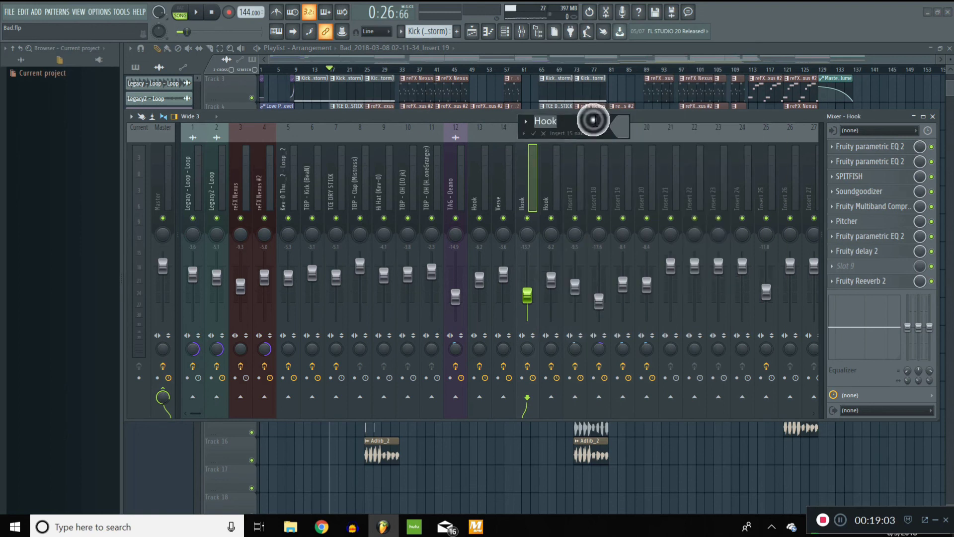
pyautogui.press('BackSpace')
pyautogui.press('BackSpace')
pyautogui.press('BackSpace')
pyautogui.press('BackSpace')
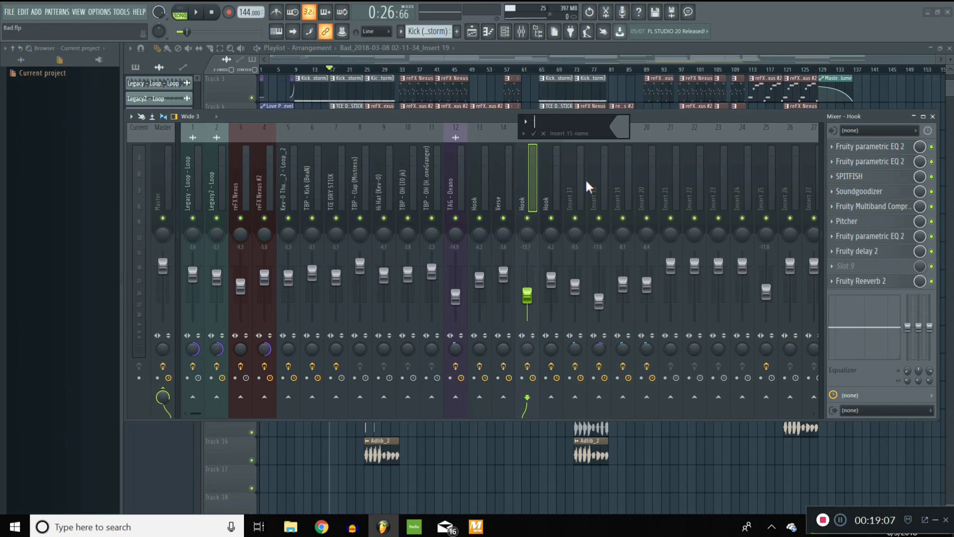
pyautogui.press('Return')
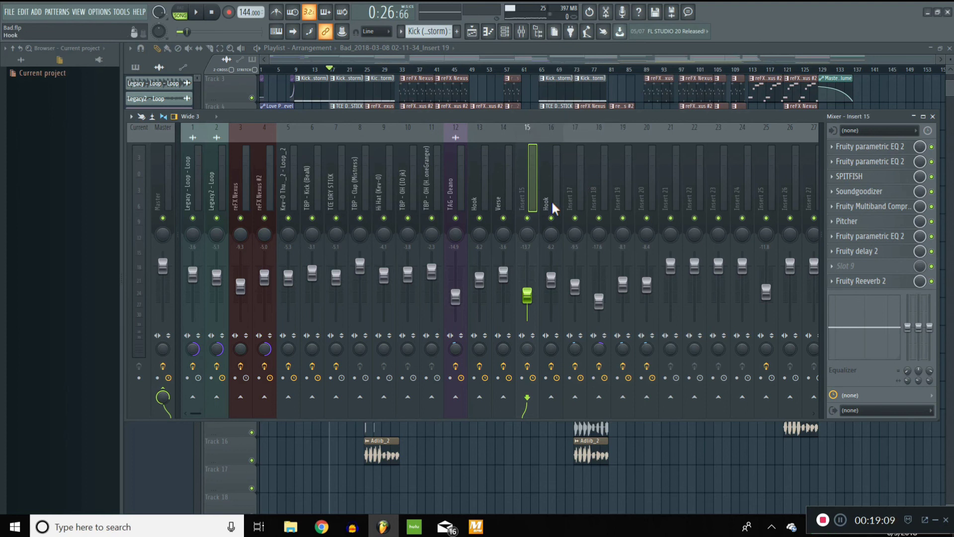
pyautogui.click(440, 219)
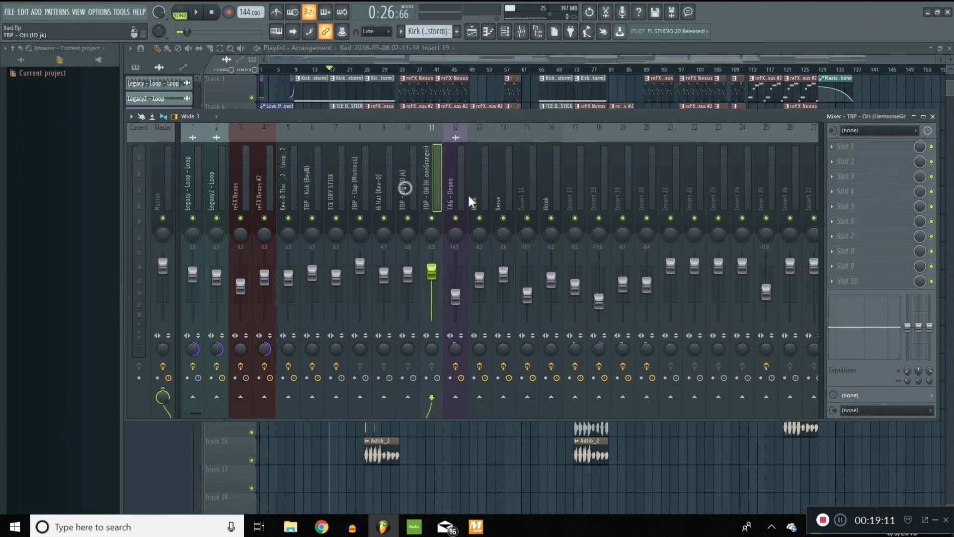
pyautogui.click(491, 179)
pyautogui.click(490, 179)
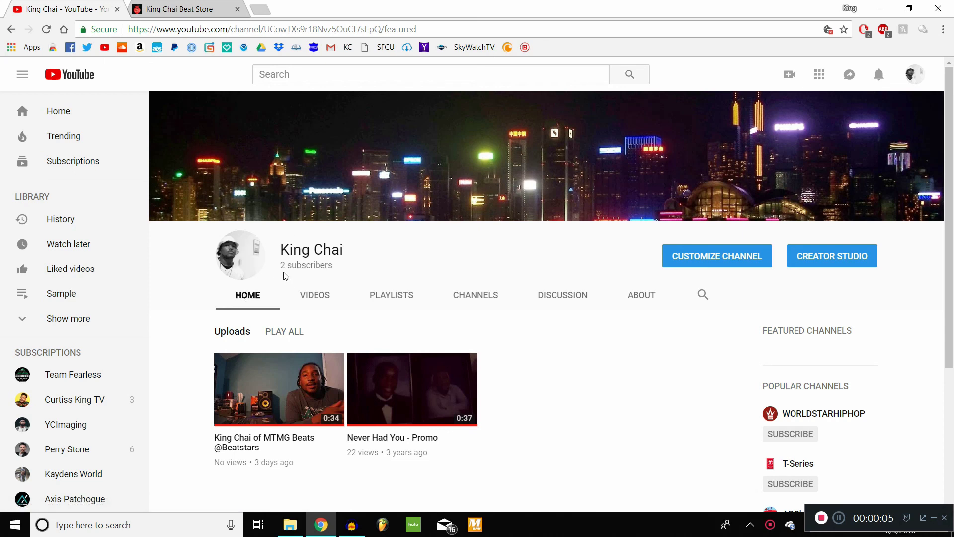
# Switch to Chrome, view the YouTube channel page and skip forward in the track Bad in the BeatStars beat store.
pyautogui.doubleClick(321, 259)
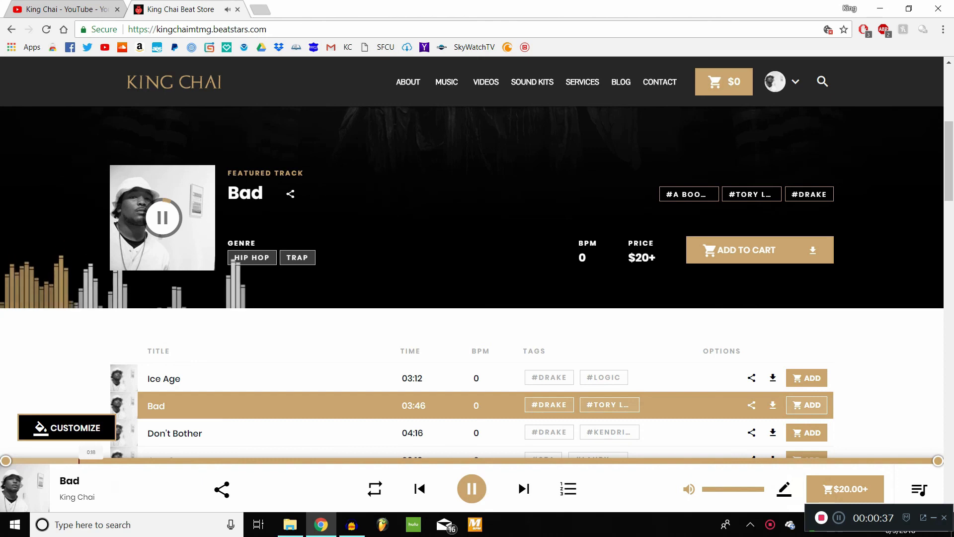
pyautogui.click(173, 461)
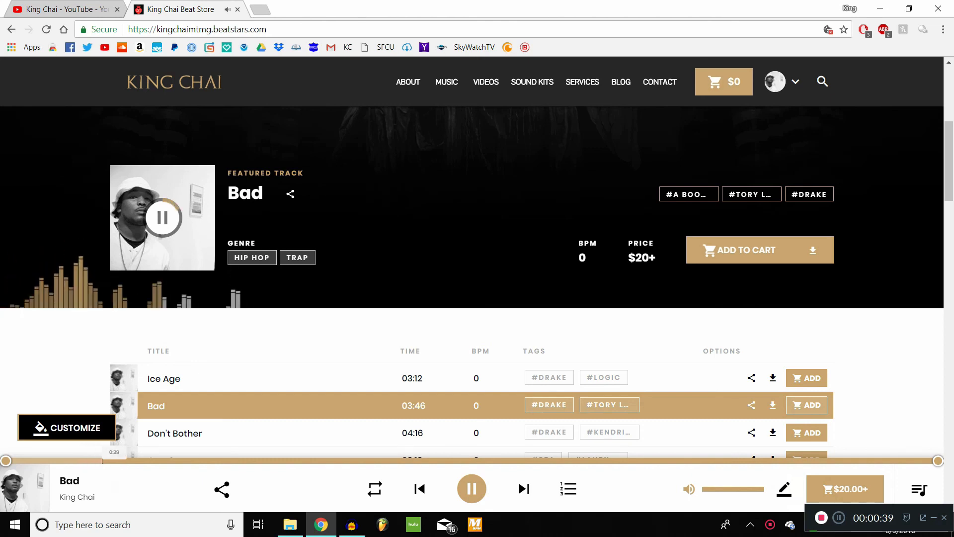